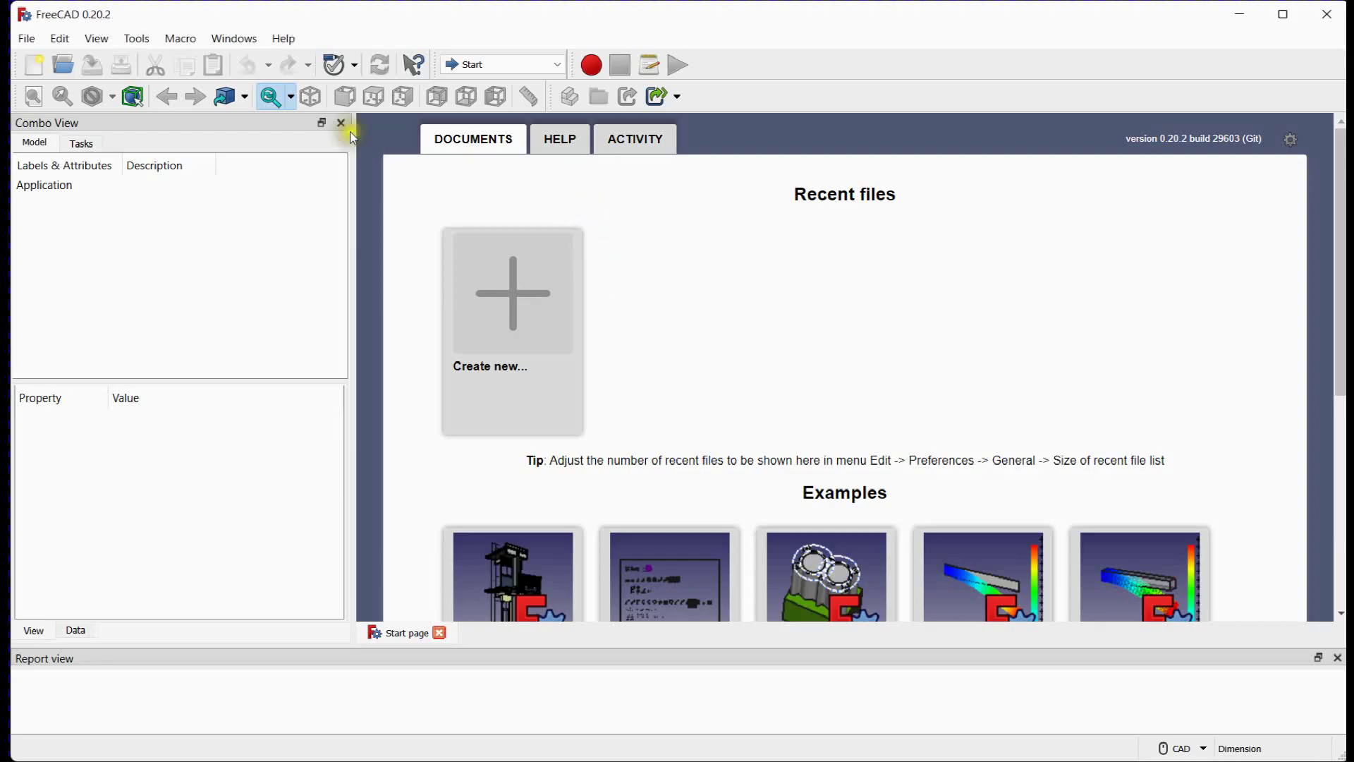
- Create a new macro file named NACA_4_DIGIT_AIRFOIL, fixing a mistyped letter in the name
click(170, 40)
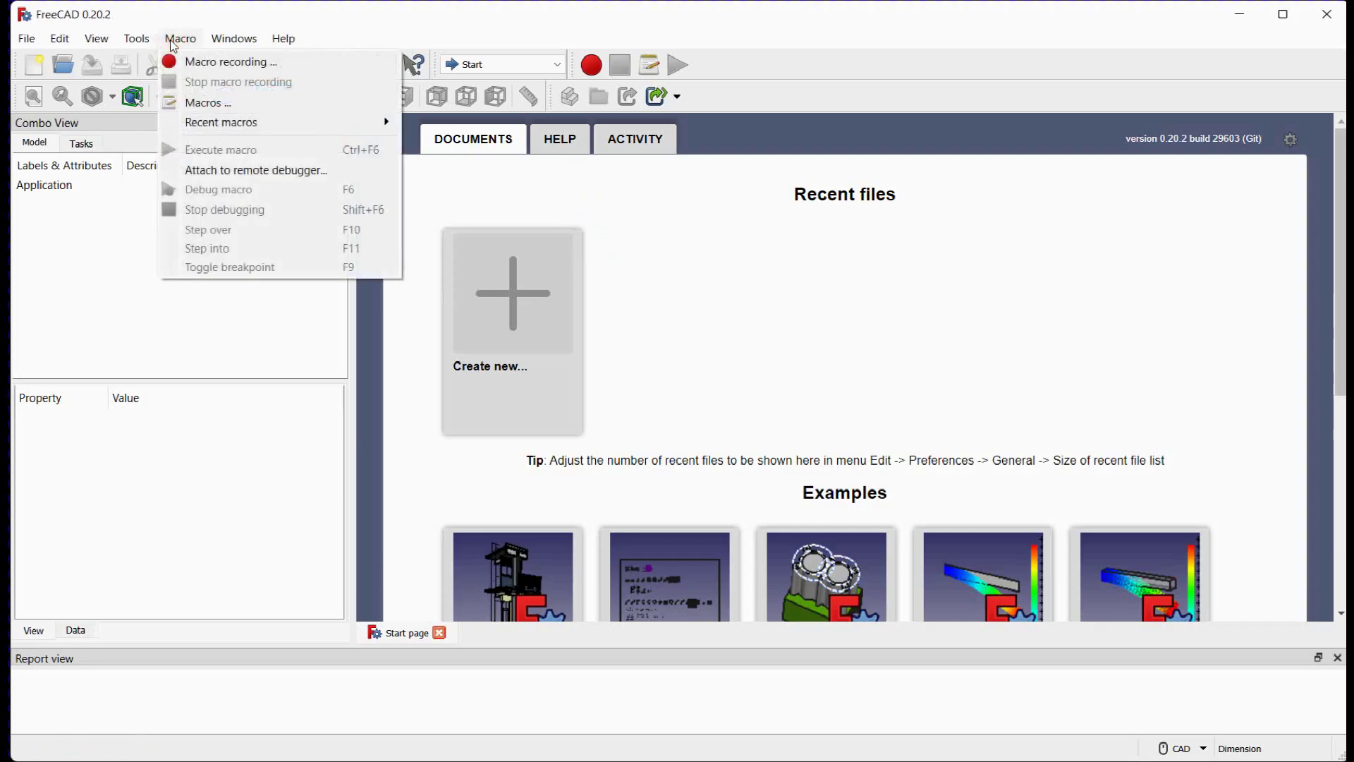
click(208, 102)
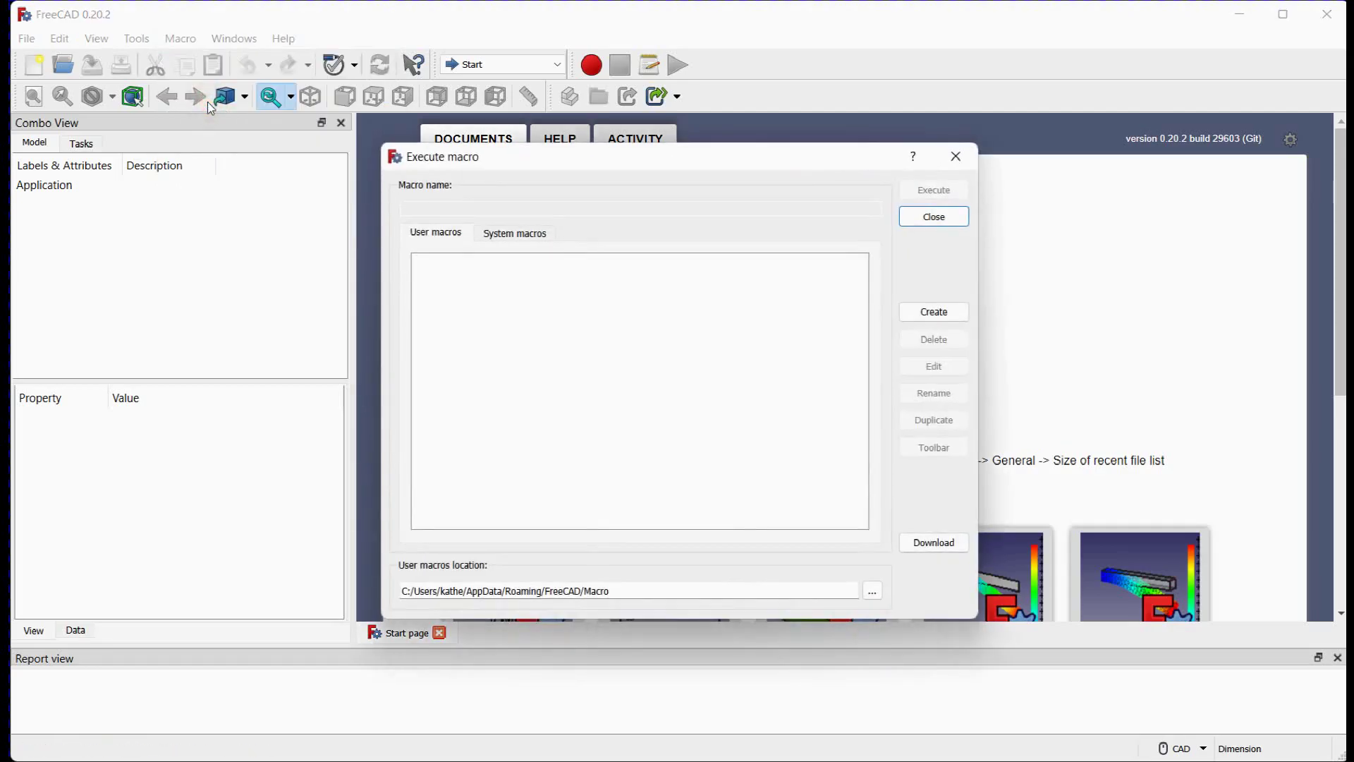
click(925, 316)
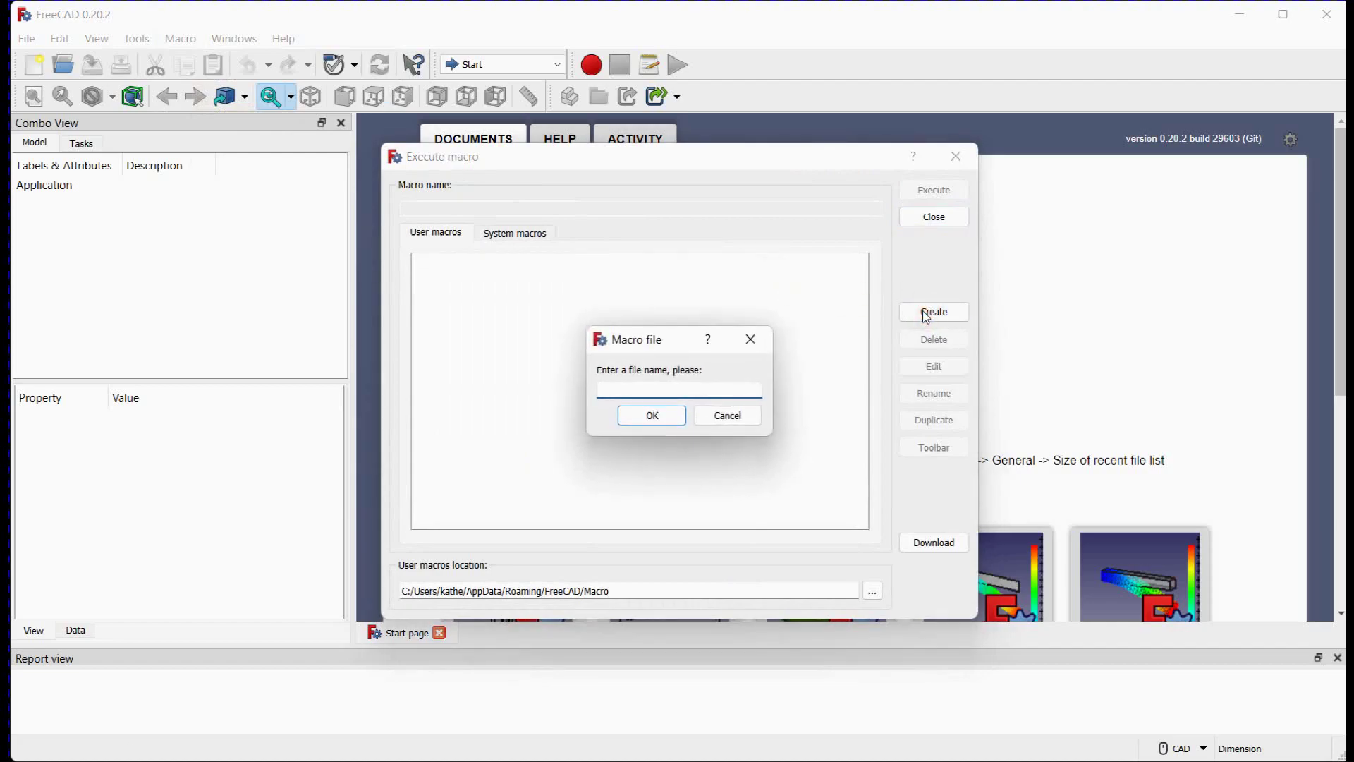
text(N)
text(ACA_)
text(4_DIG)
text(IT_)
text(AIRFOIK)
key(BackSpace)
text(L)
- Confirm the new macro name, then bring up the naca_airfoil script's desktop context menu
click(653, 415)
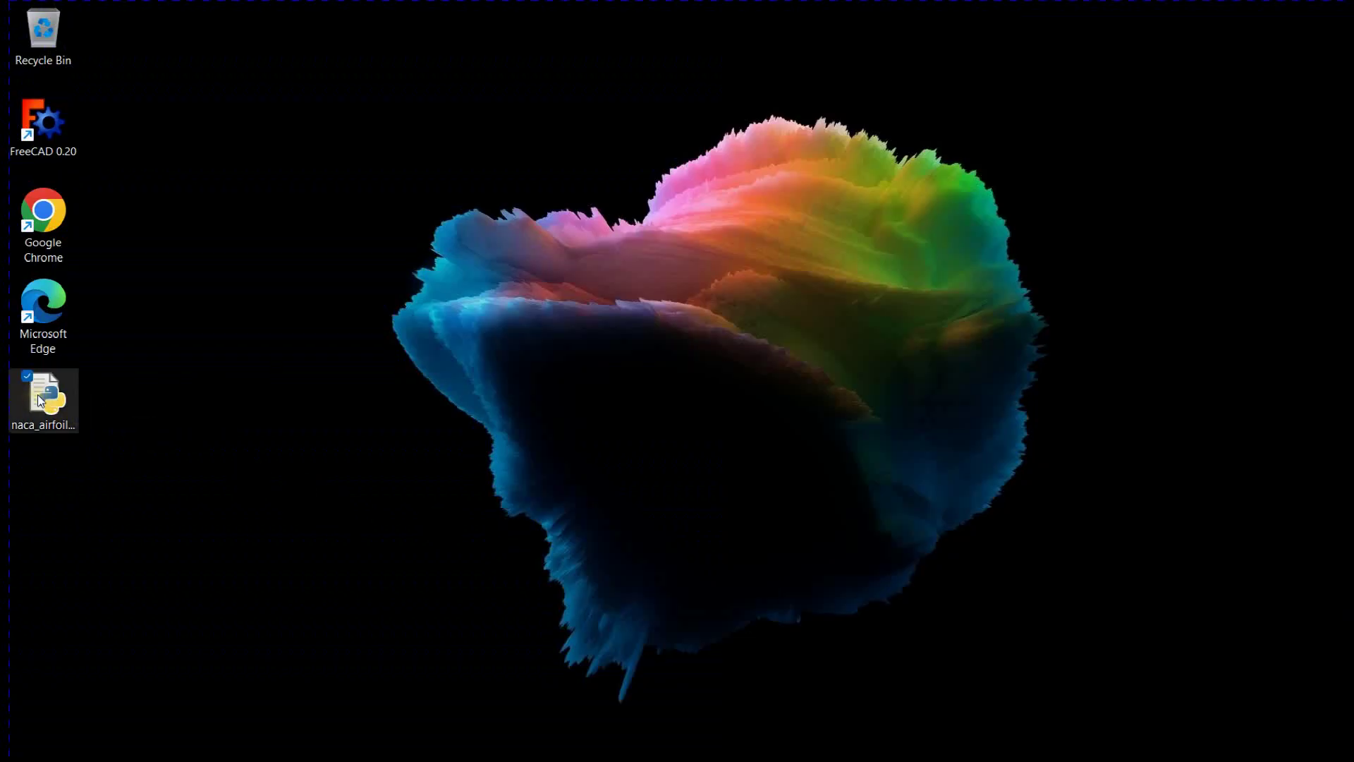
right_click(37, 395)
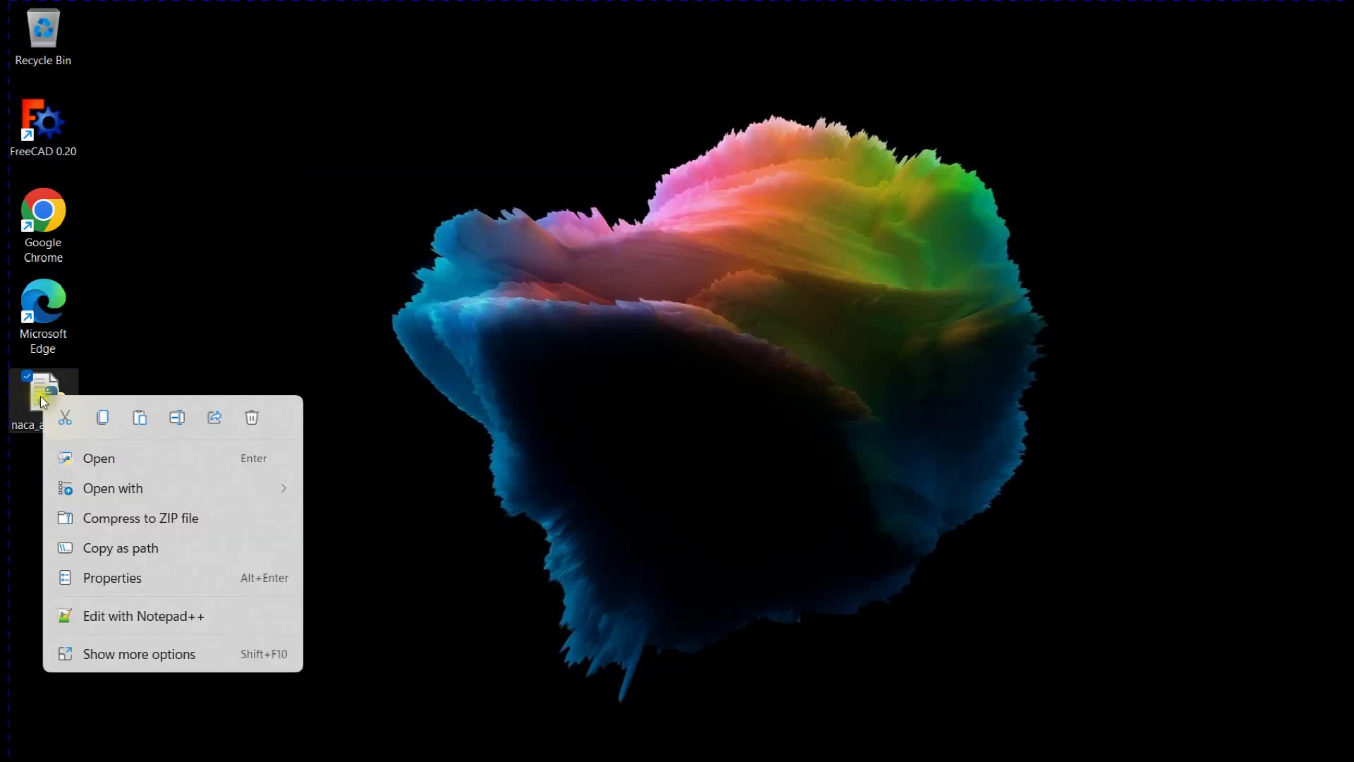
- Open naca_airfoil_tool.py in Notepad++ and select all 86 lines of code
click(115, 613)
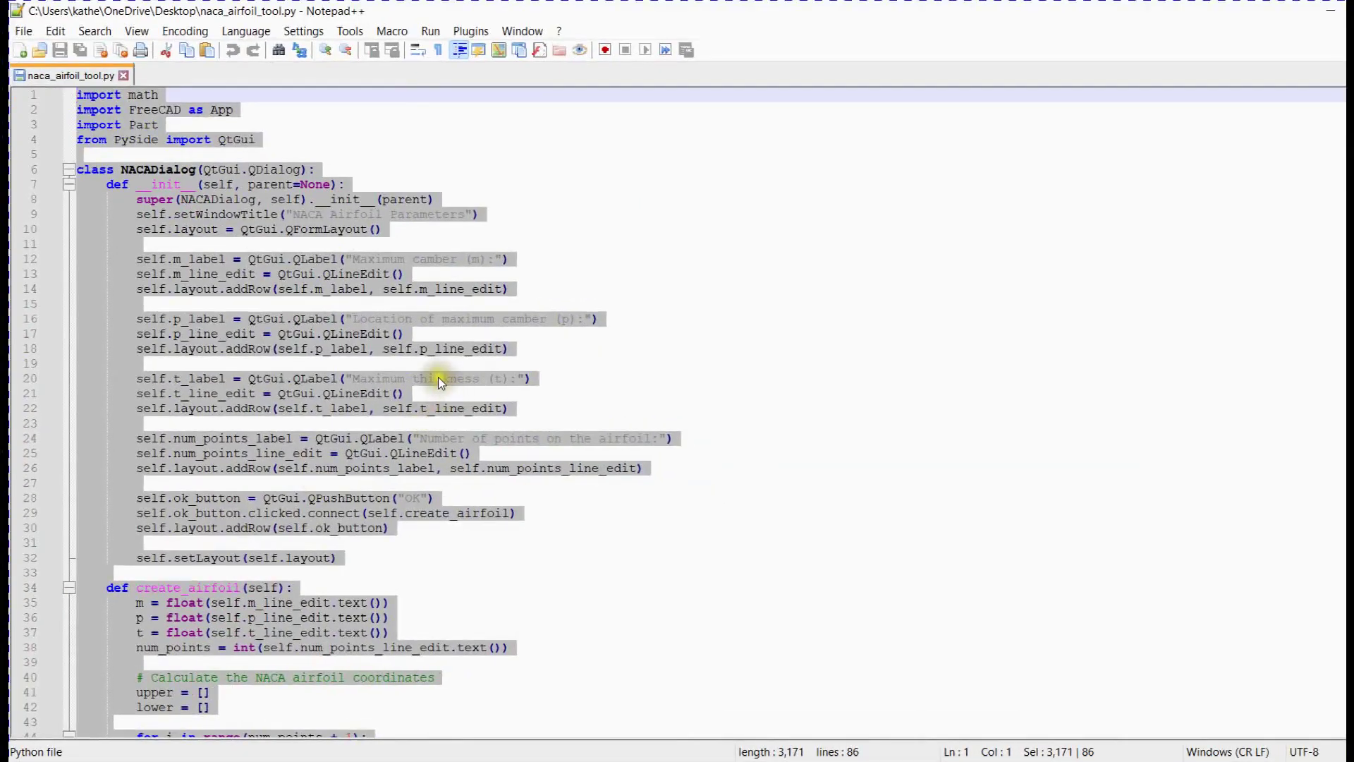
click(470, 319)
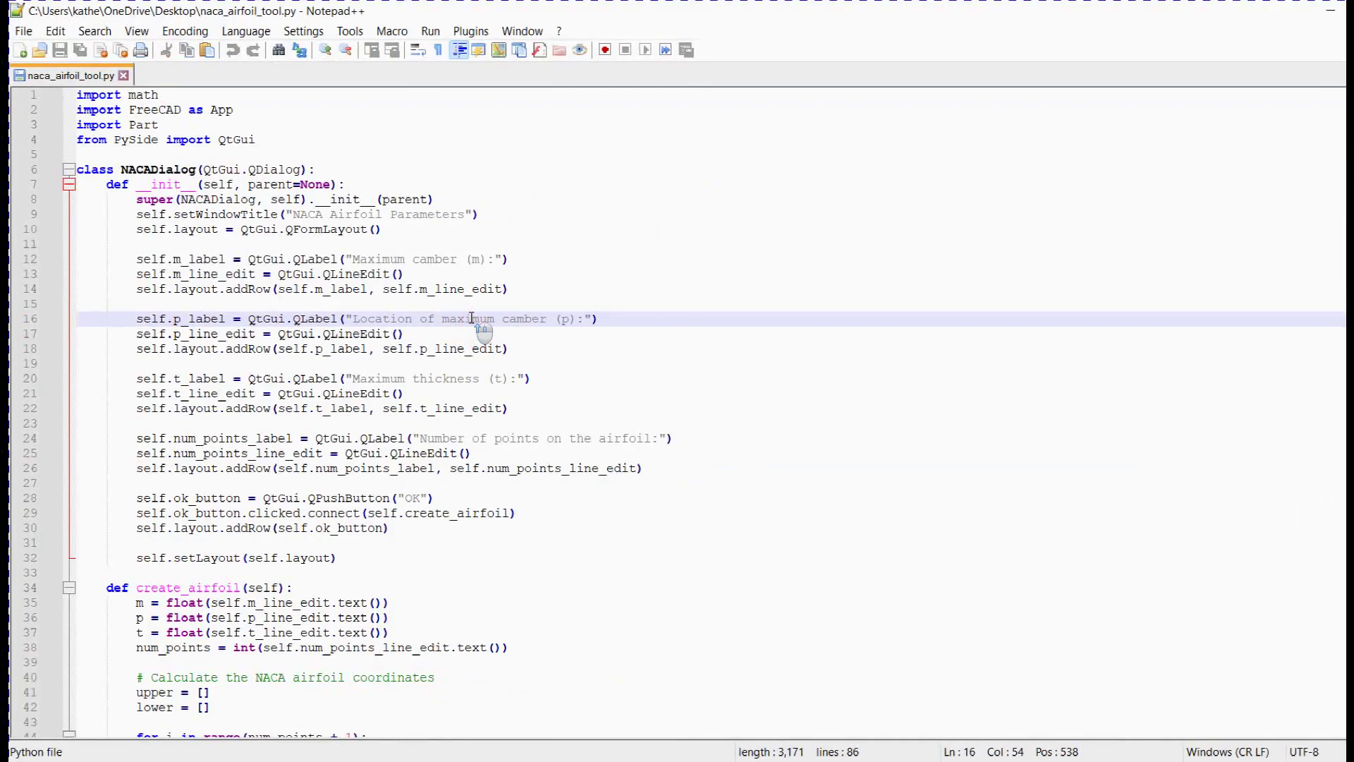
scroll(471, 318, down, 11)
scroll(471, 319, down, 3)
scroll(471, 319, down, 5)
scroll(472, 318, down, 2)
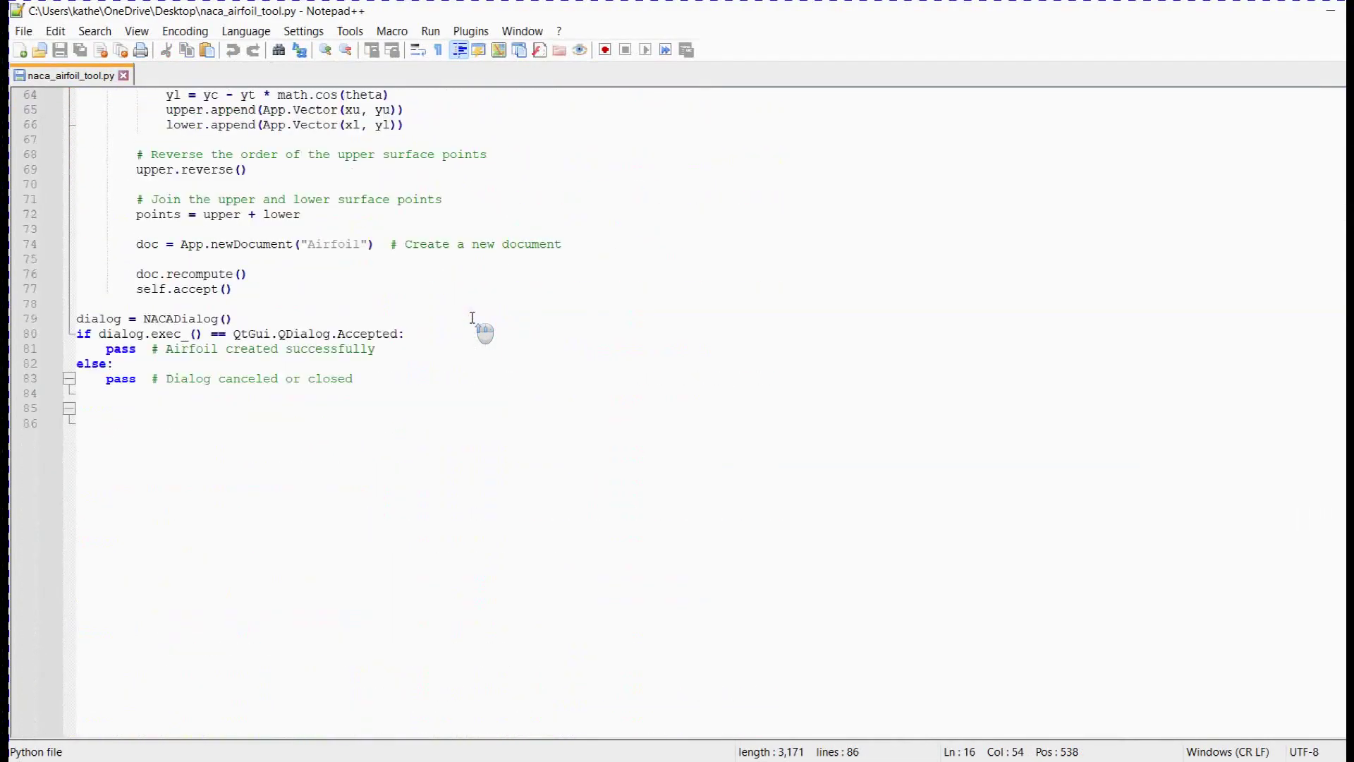
scroll(471, 319, up, 7)
scroll(471, 318, up, 3)
scroll(471, 319, up, 6)
scroll(471, 318, up, 4)
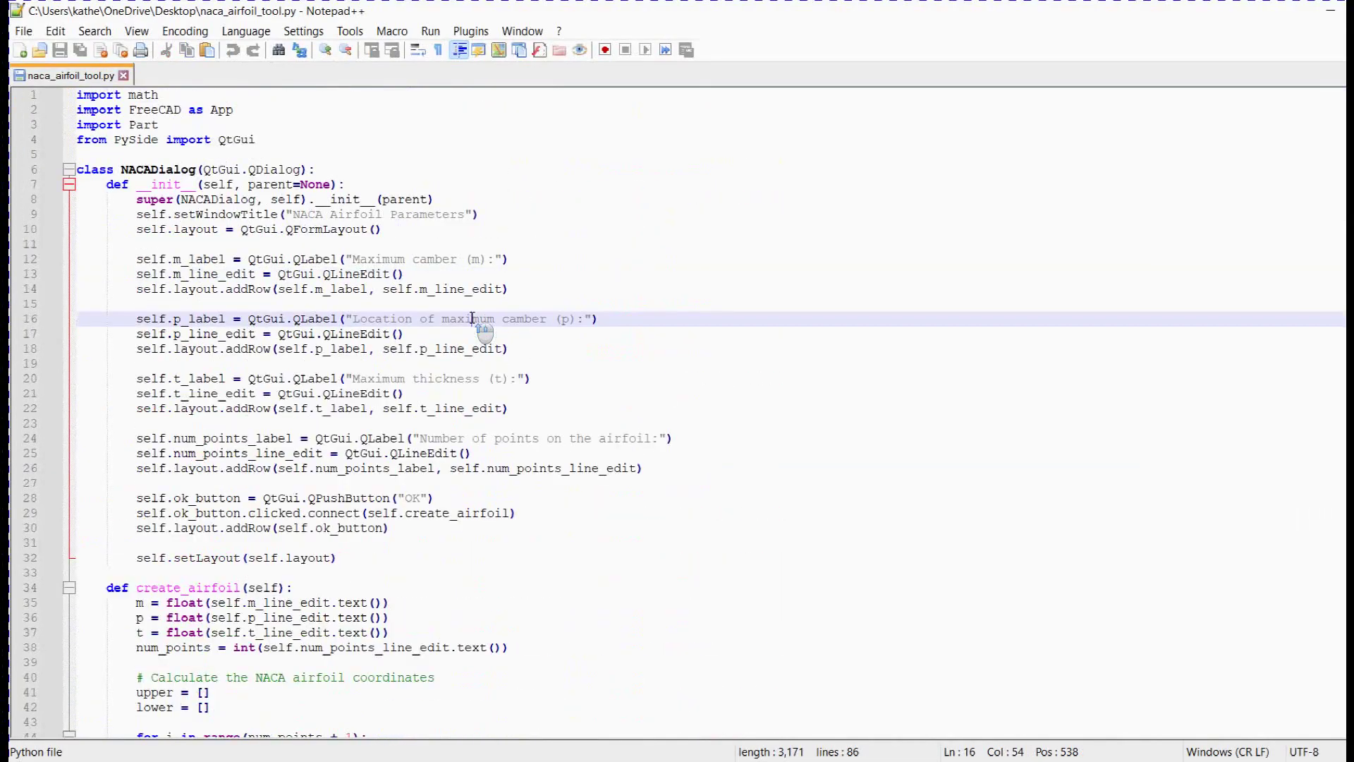
click(252, 94)
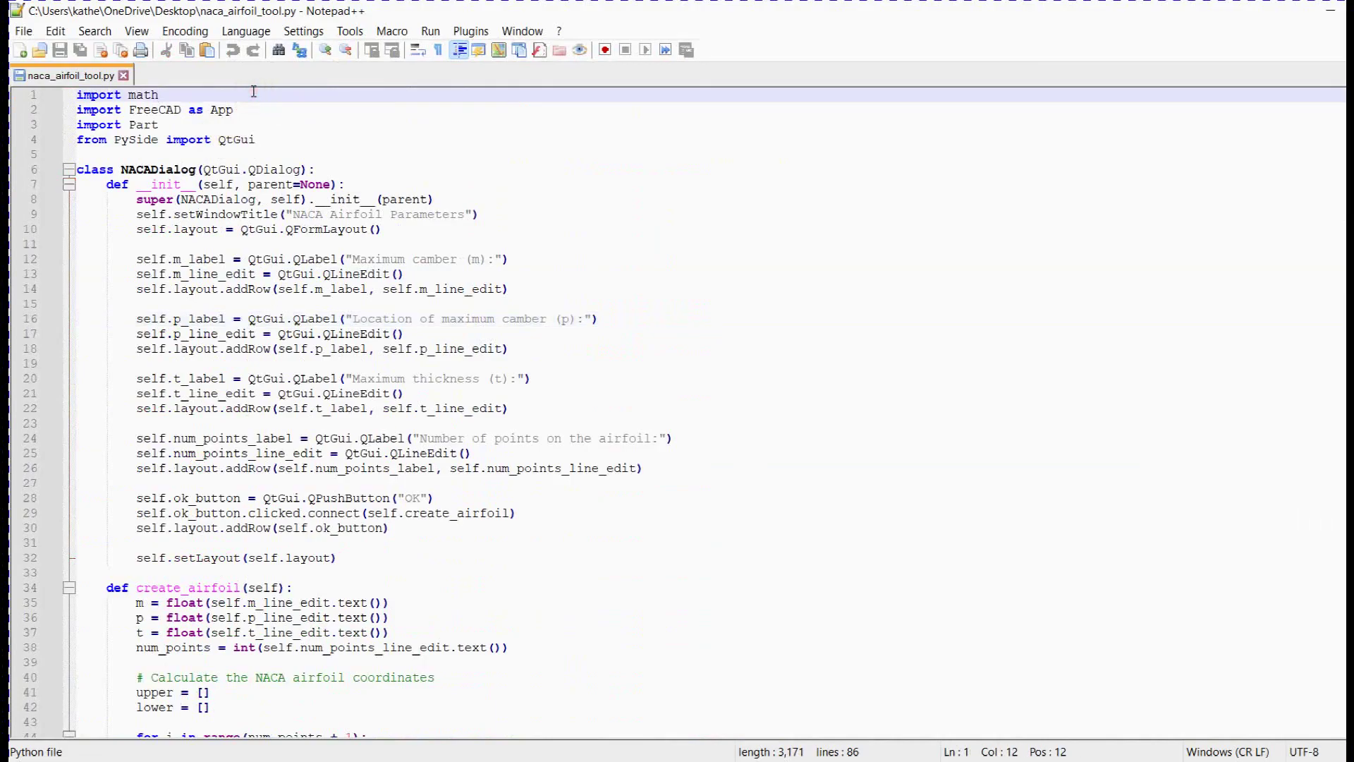
key(ctrl+a)
scroll(317, 263, down, 1)
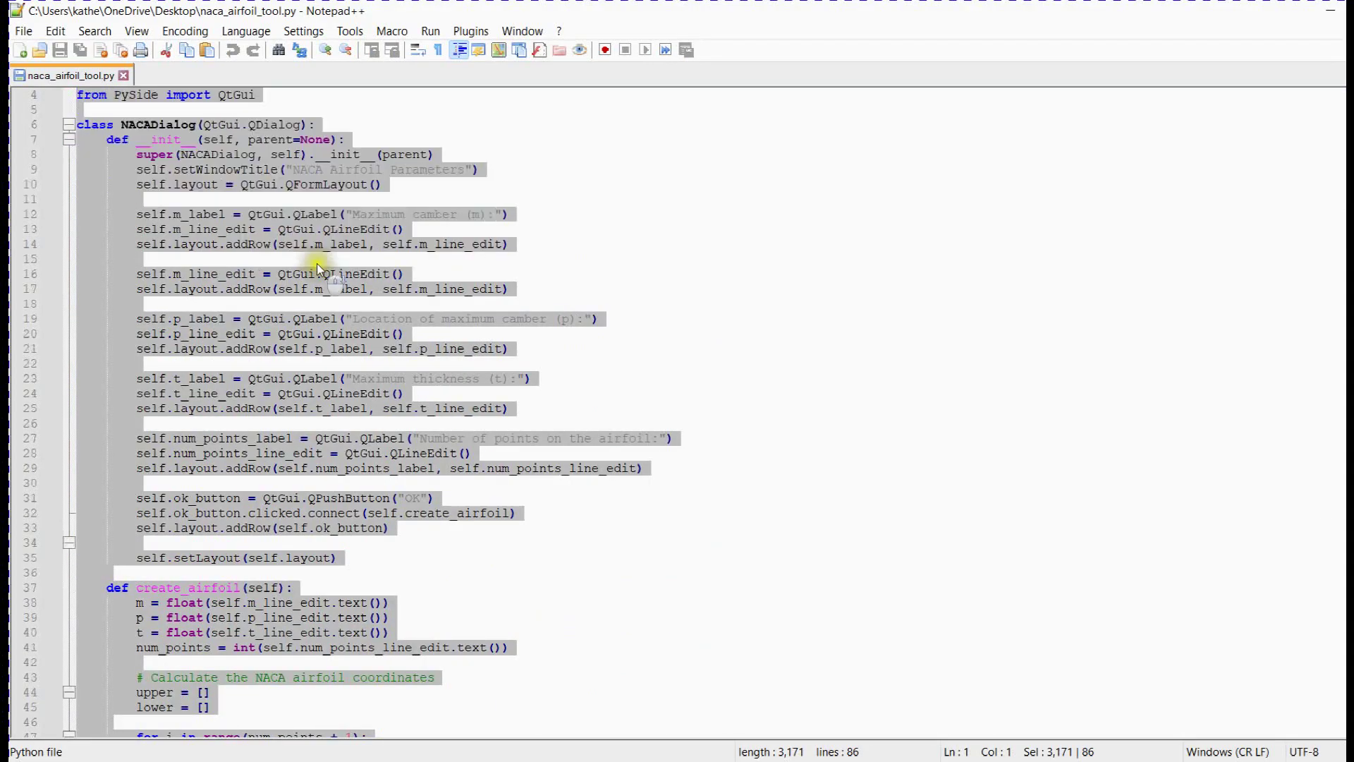
scroll(321, 262, down, 4)
scroll(324, 262, down, 3)
scroll(323, 265, down, 2)
scroll(322, 266, down, 2)
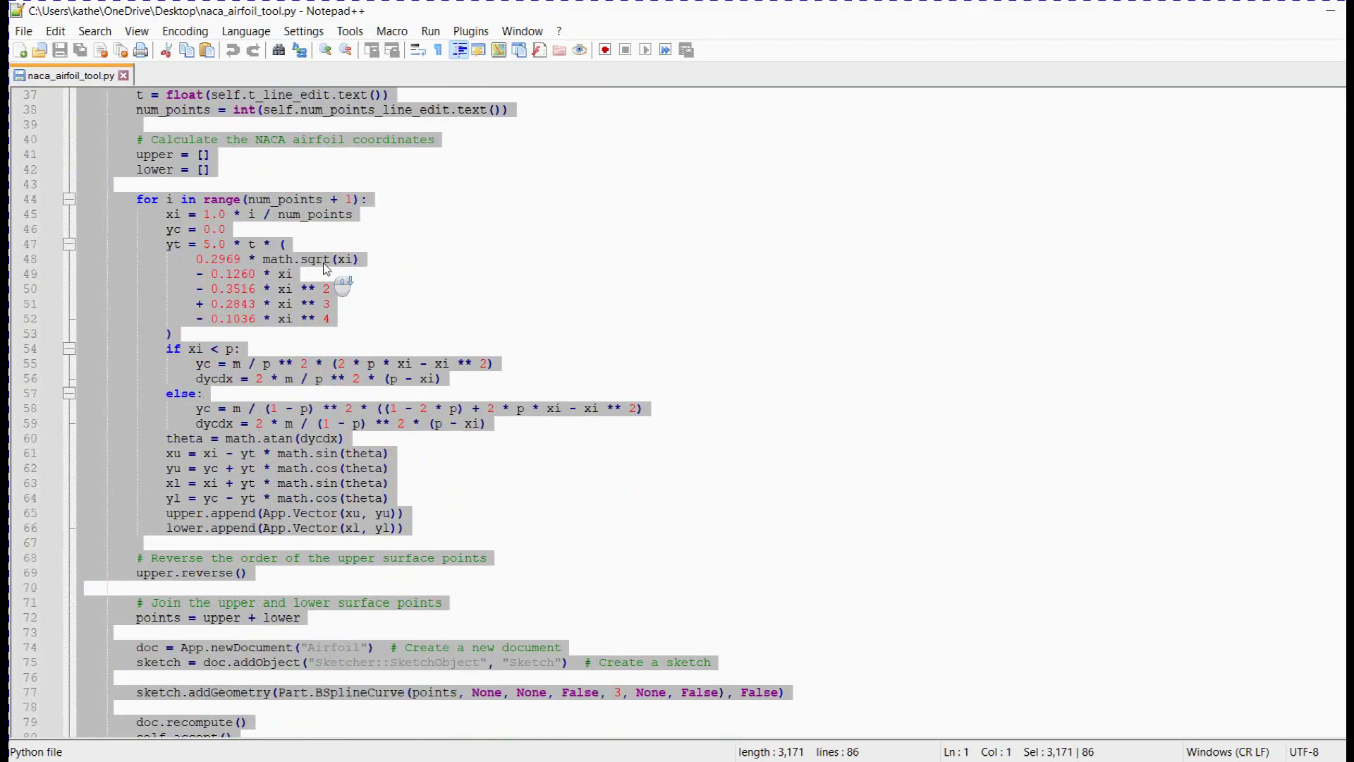
scroll(323, 265, down, 4)
scroll(323, 267, down, 1)
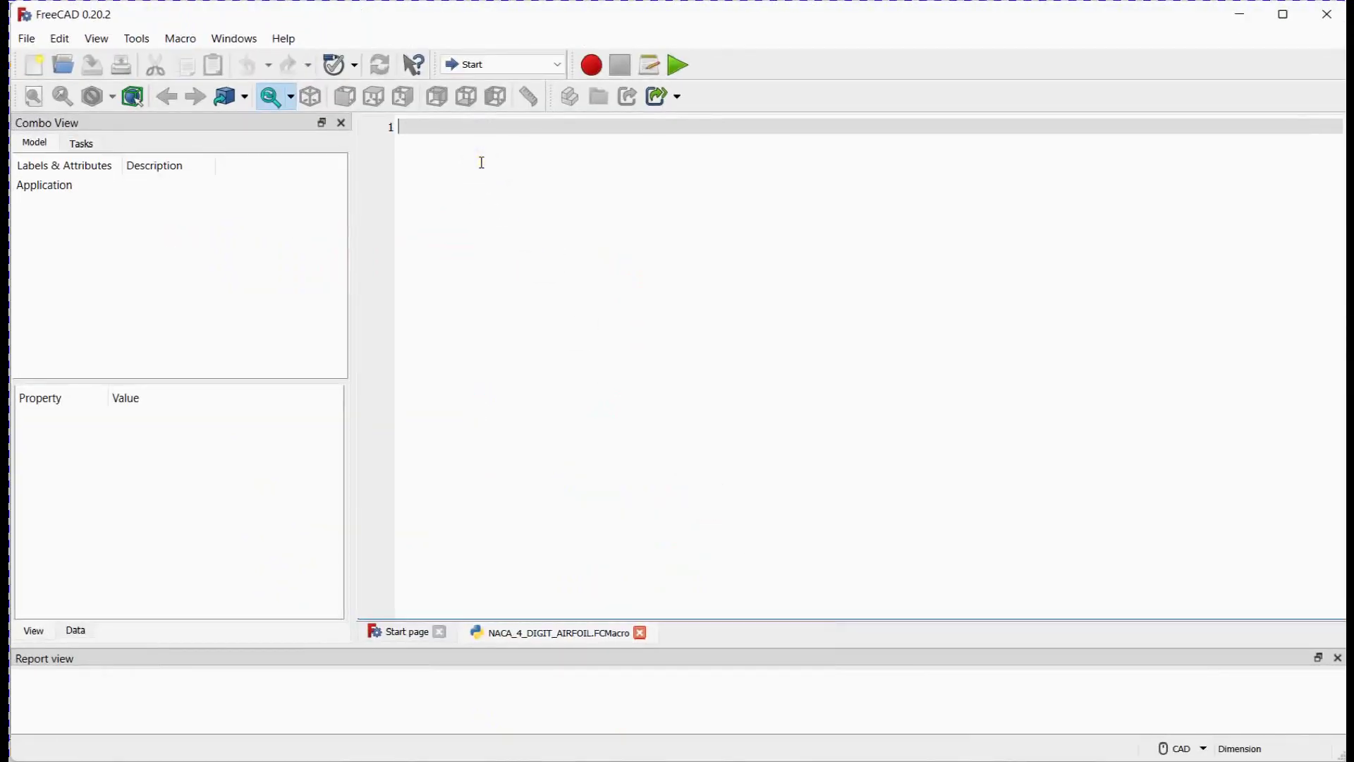
- Paste the airfoil script code into the empty NACA_4_DIGIT_AIRFOIL macro editor
key(ctrl+v)
scroll(535, 378, up, 6)
scroll(535, 377, up, 9)
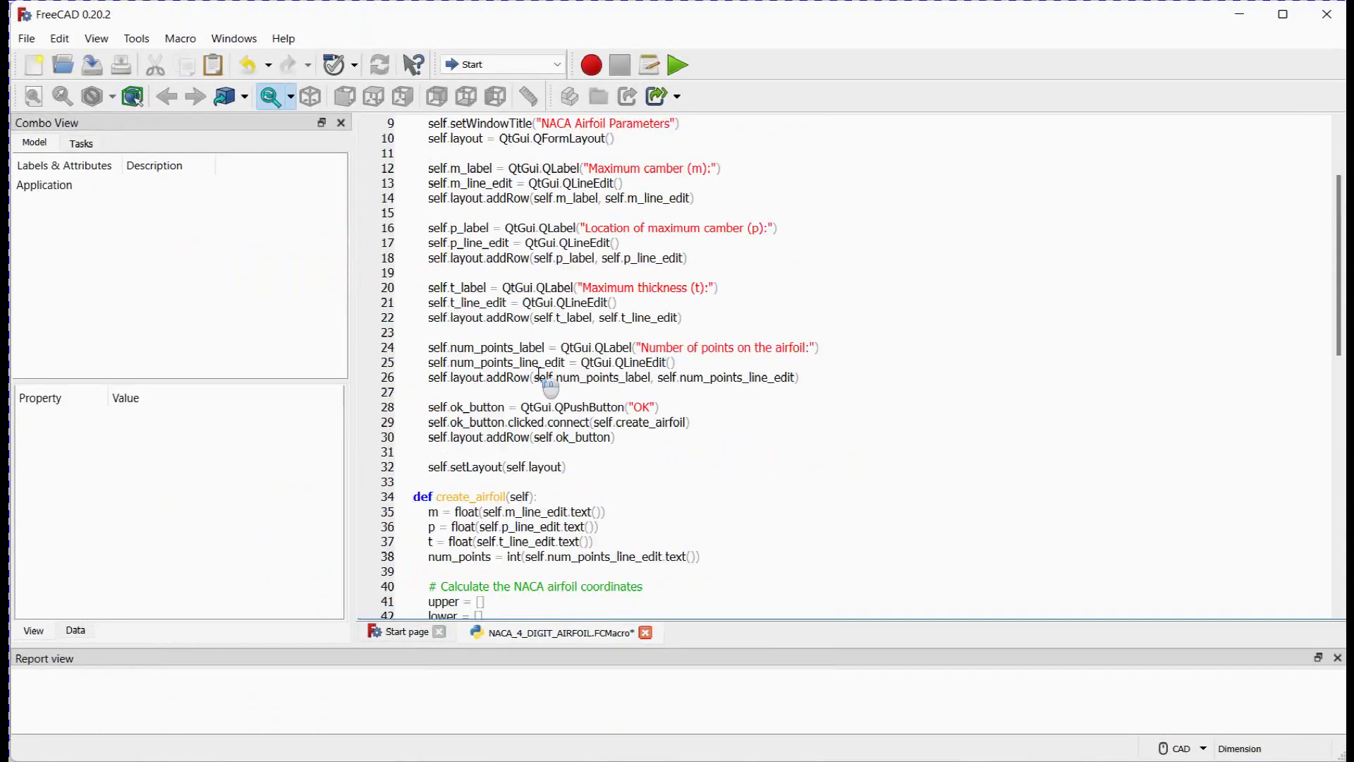
scroll(540, 370, up, 3)
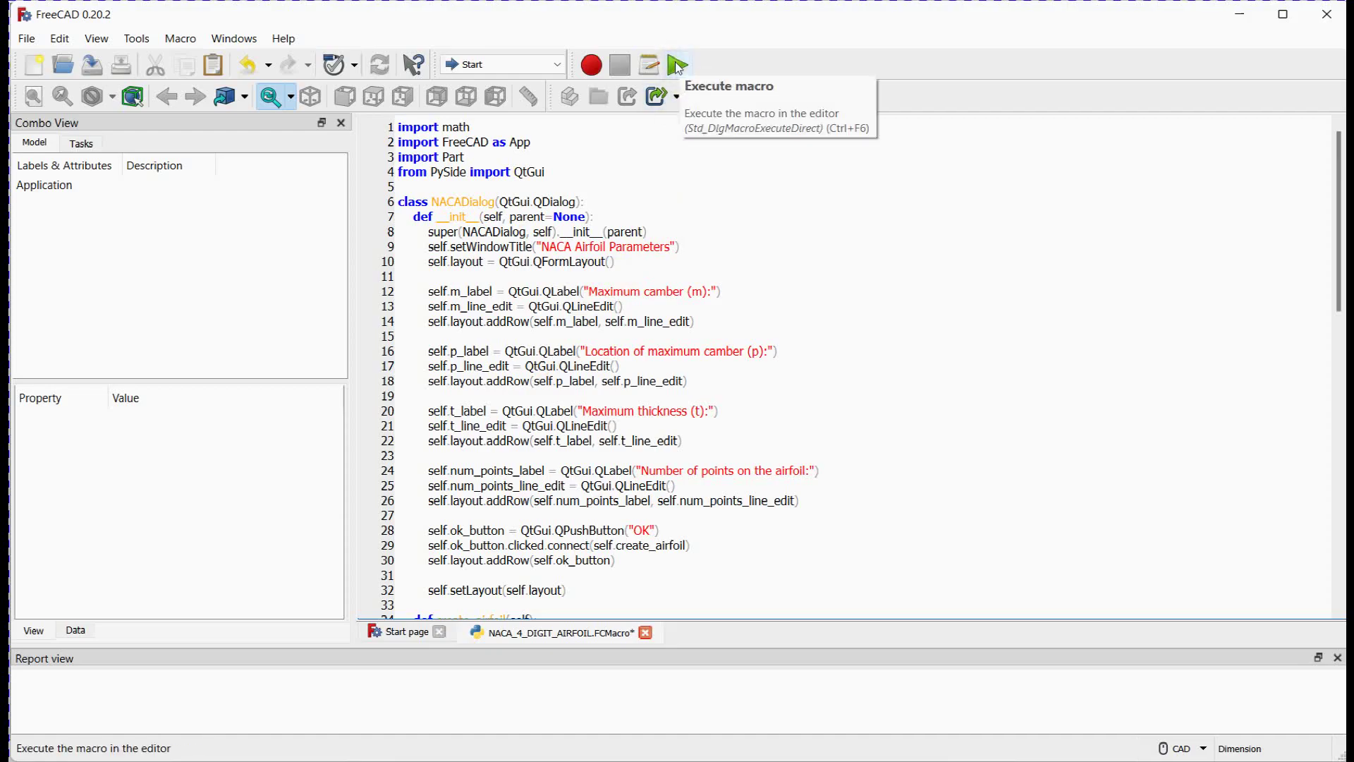
- Run the macro with camber 0.02, position 0.4, thickness 0.12 and 200 points
click(677, 66)
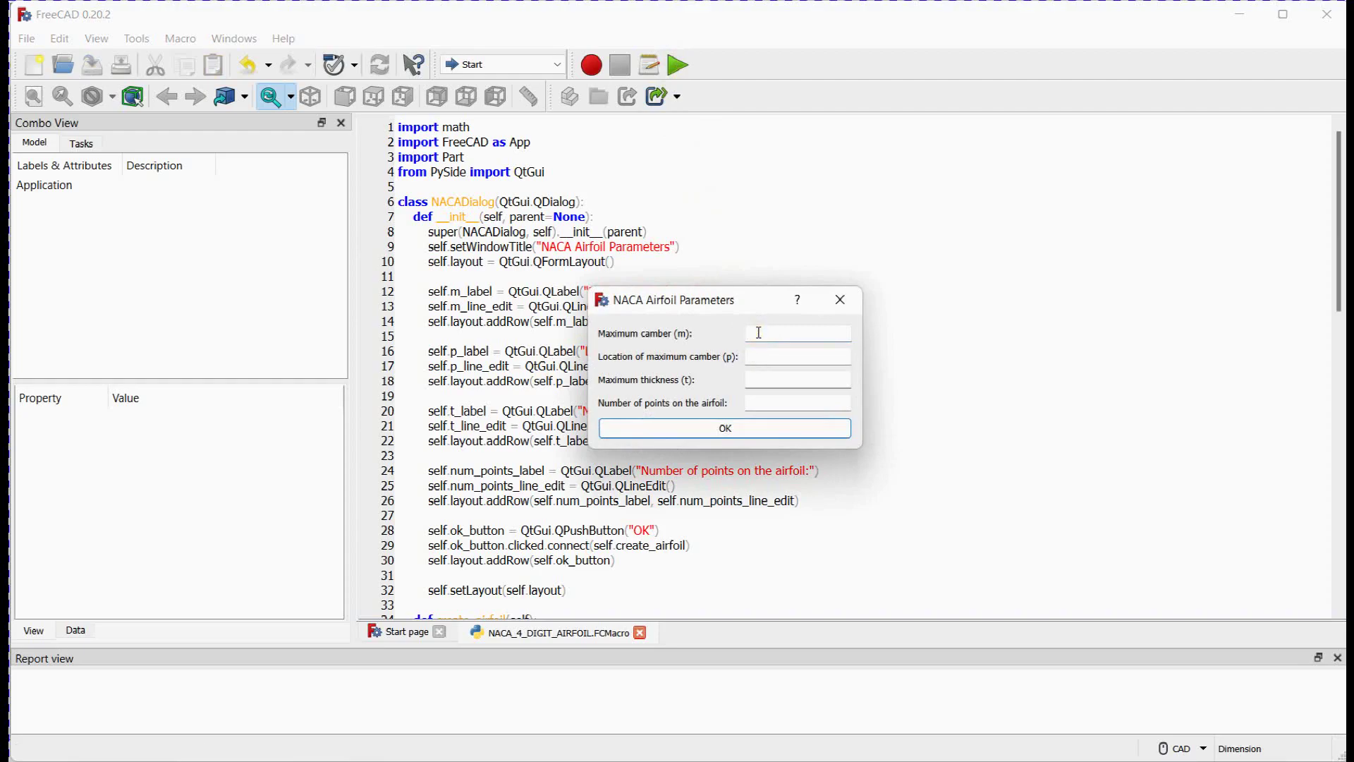
text(0.02)
key(Tab)
text(0.4)
key(Tab)
text(0.12)
text(200)
click(727, 423)
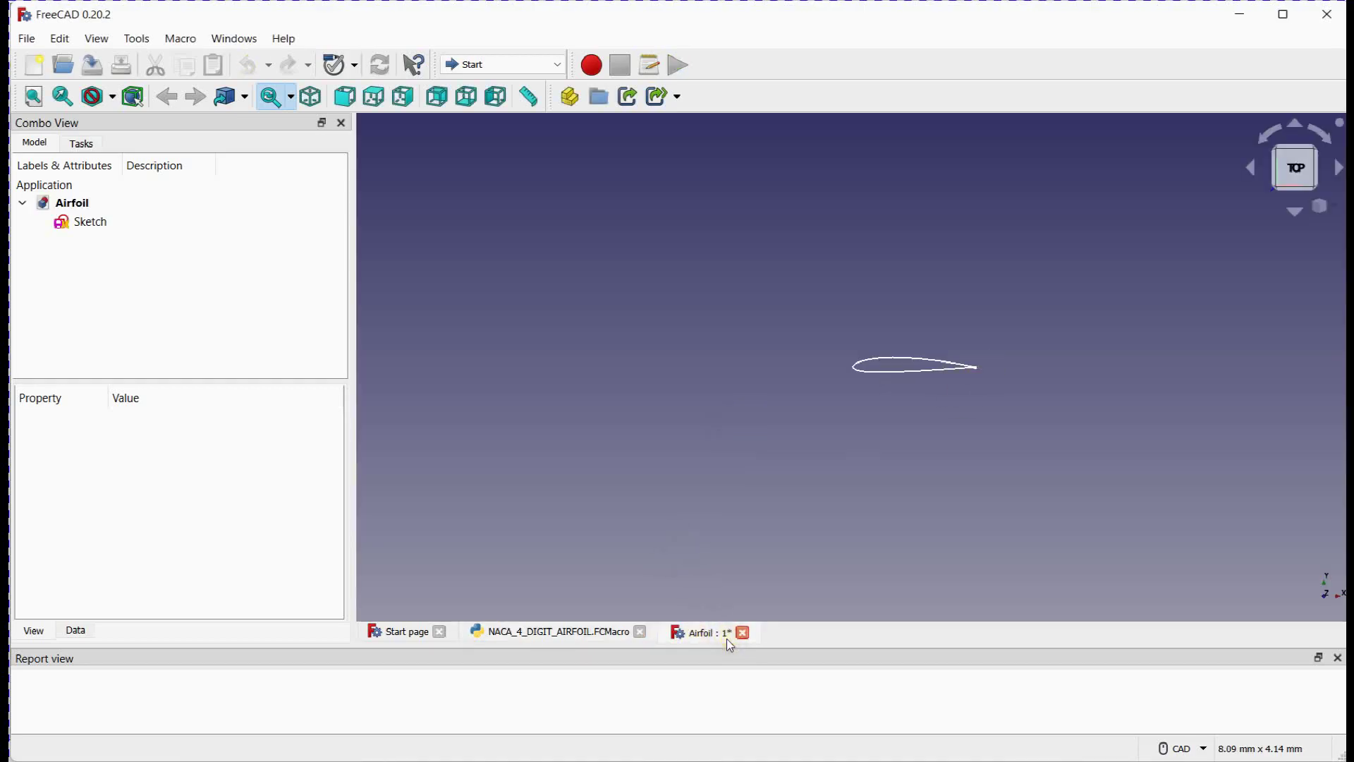
- Select and center the airfoil sketch, then switch to the Sketcher workbench
click(89, 222)
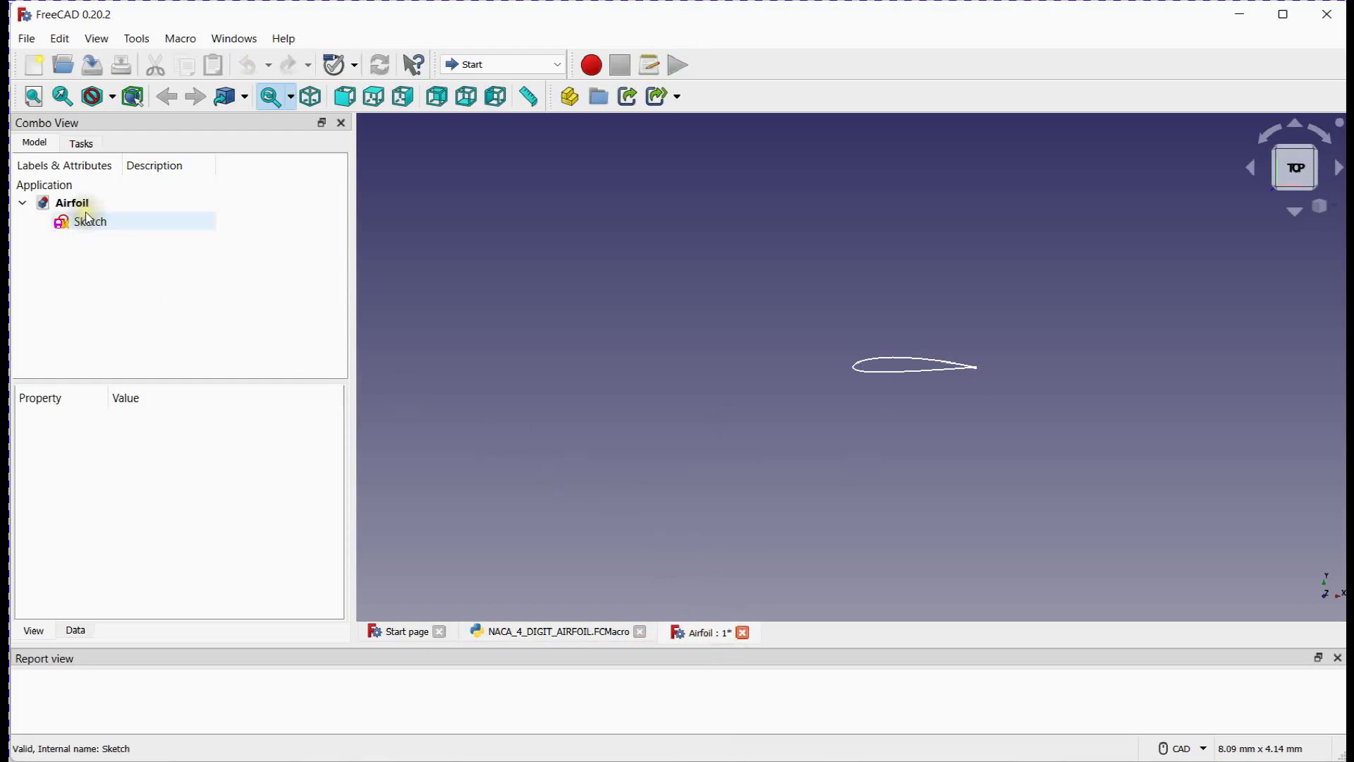
scroll(922, 344, up, 5)
scroll(907, 356, up, 5)
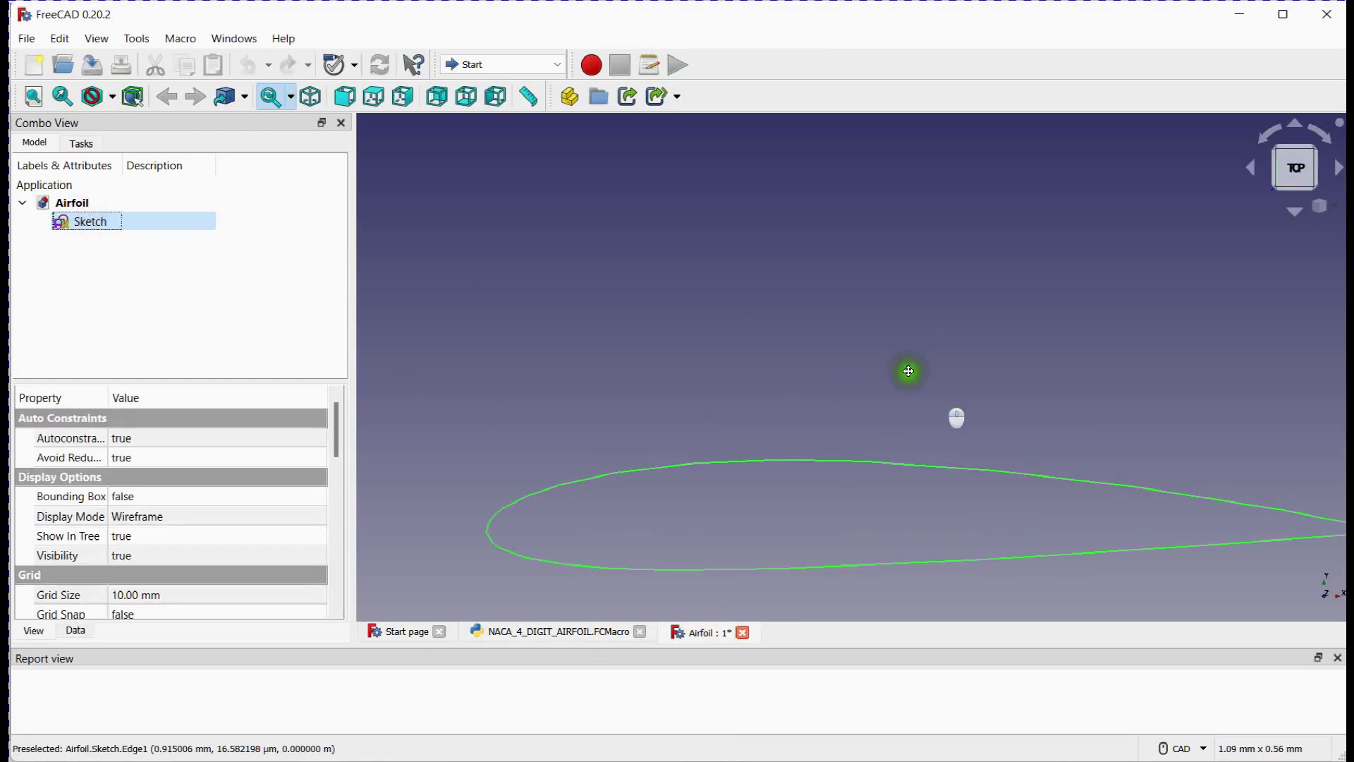
middle_drag(907, 371, 777, 245)
scroll(804, 243, down, 2)
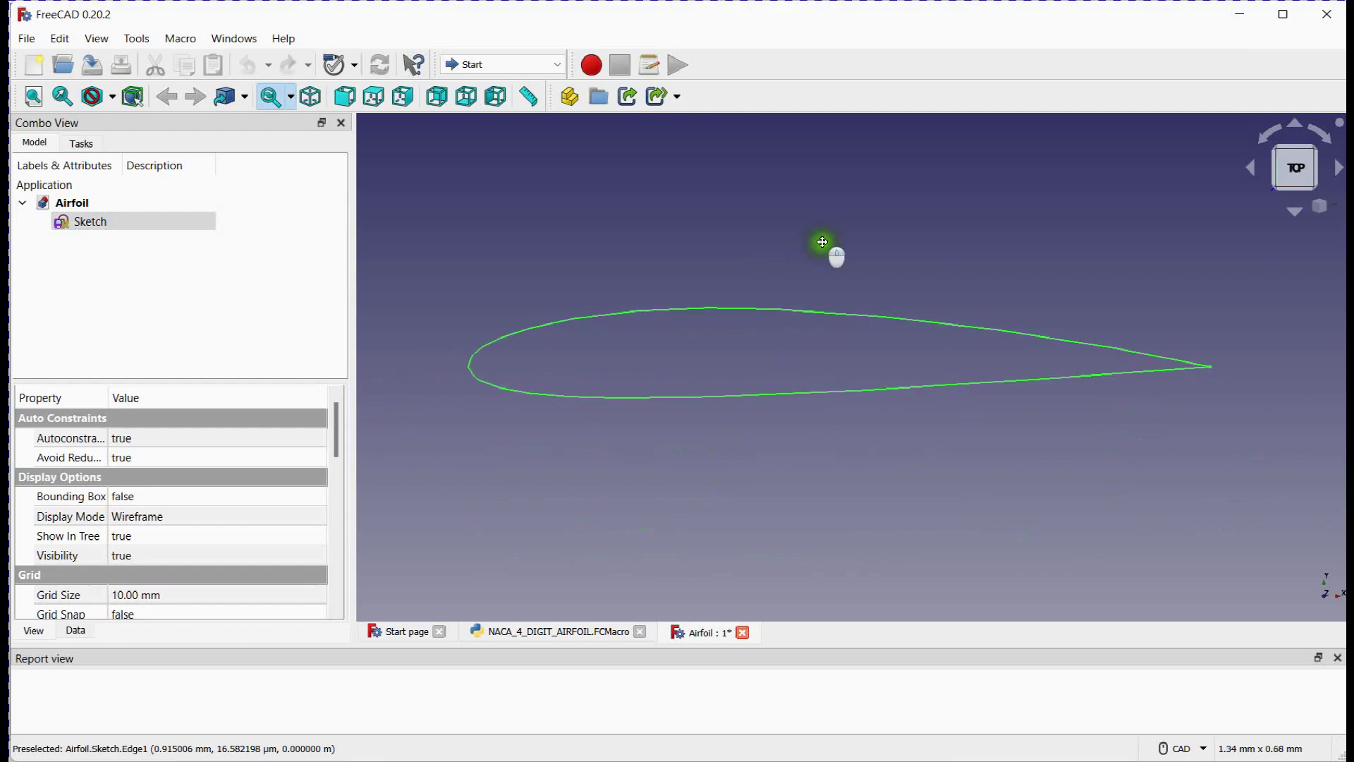
scroll(830, 250, down, 1)
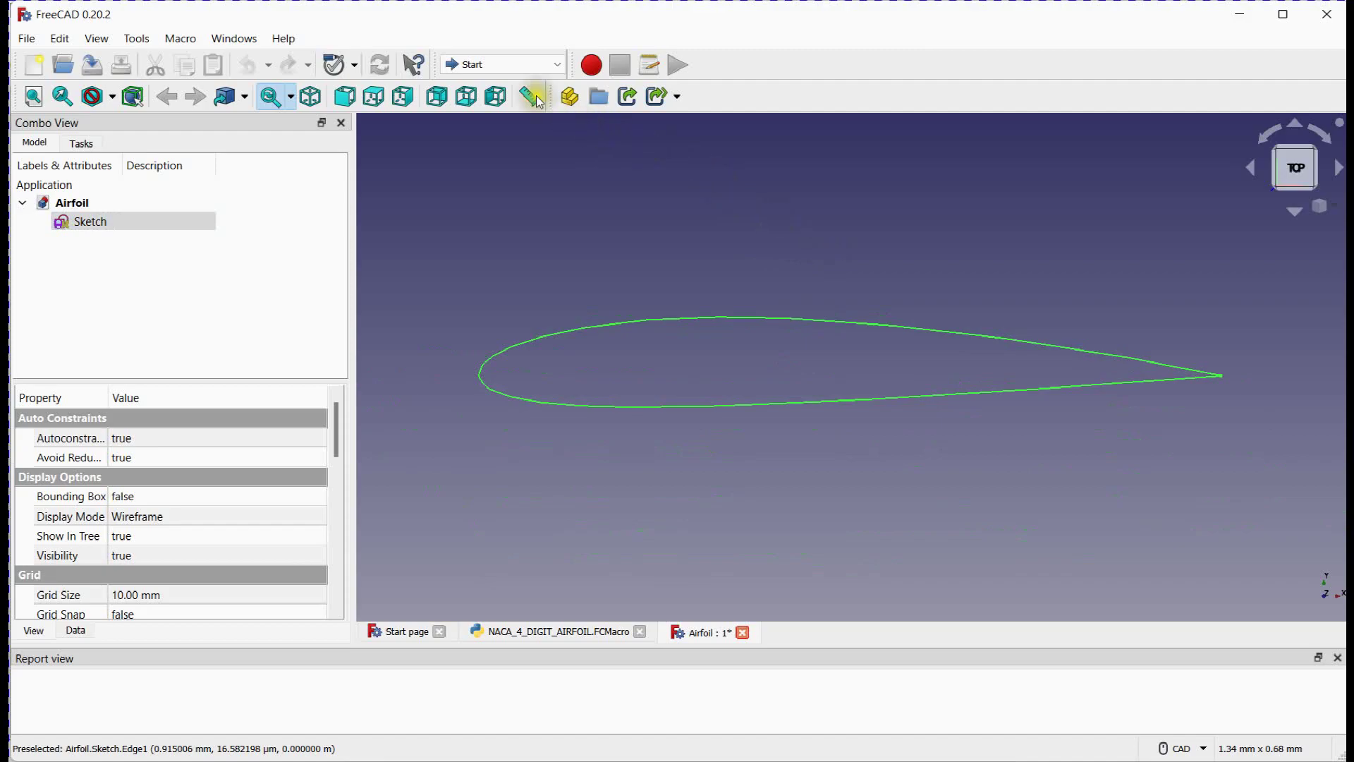
click(511, 67)
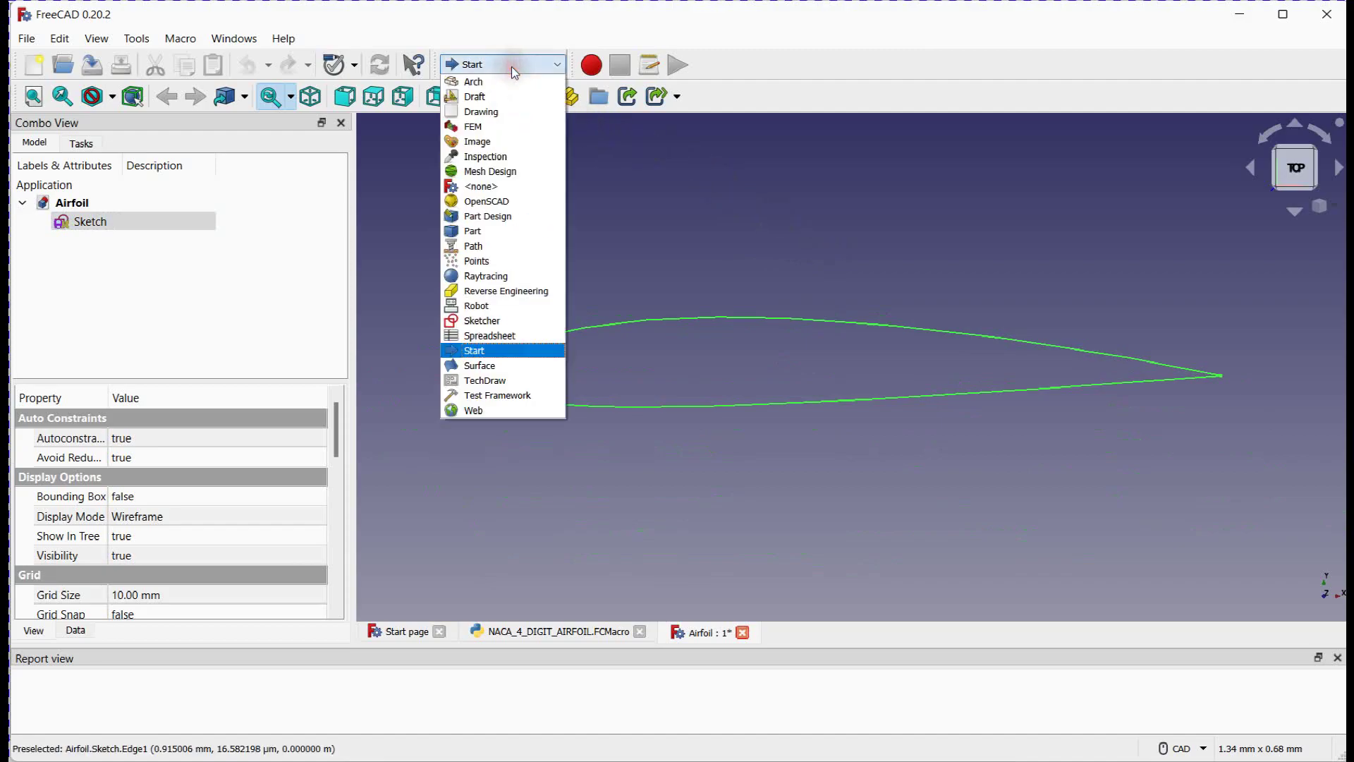
click(498, 321)
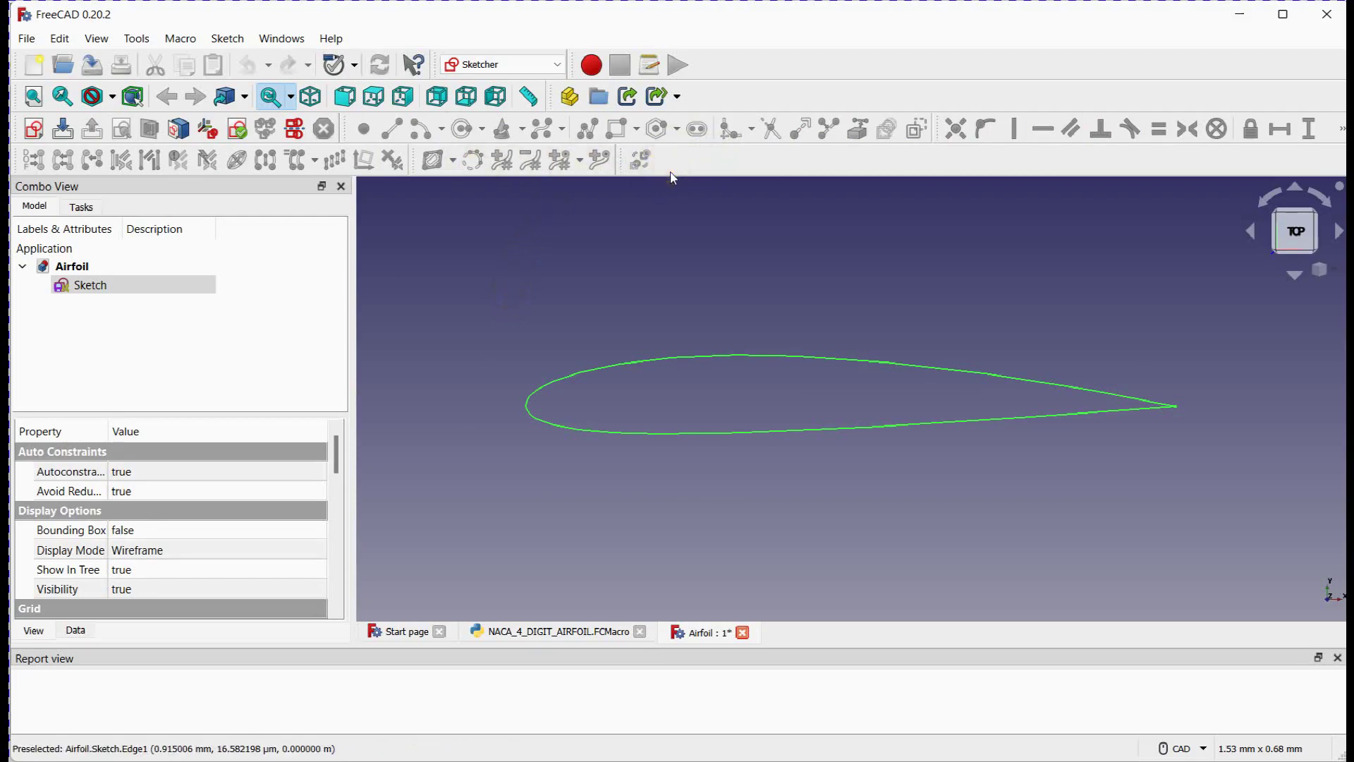
- Start the toolbar setup walkthrough for the NACA_4_DIGIT_AIRFOIL.FCMacro macro
click(180, 38)
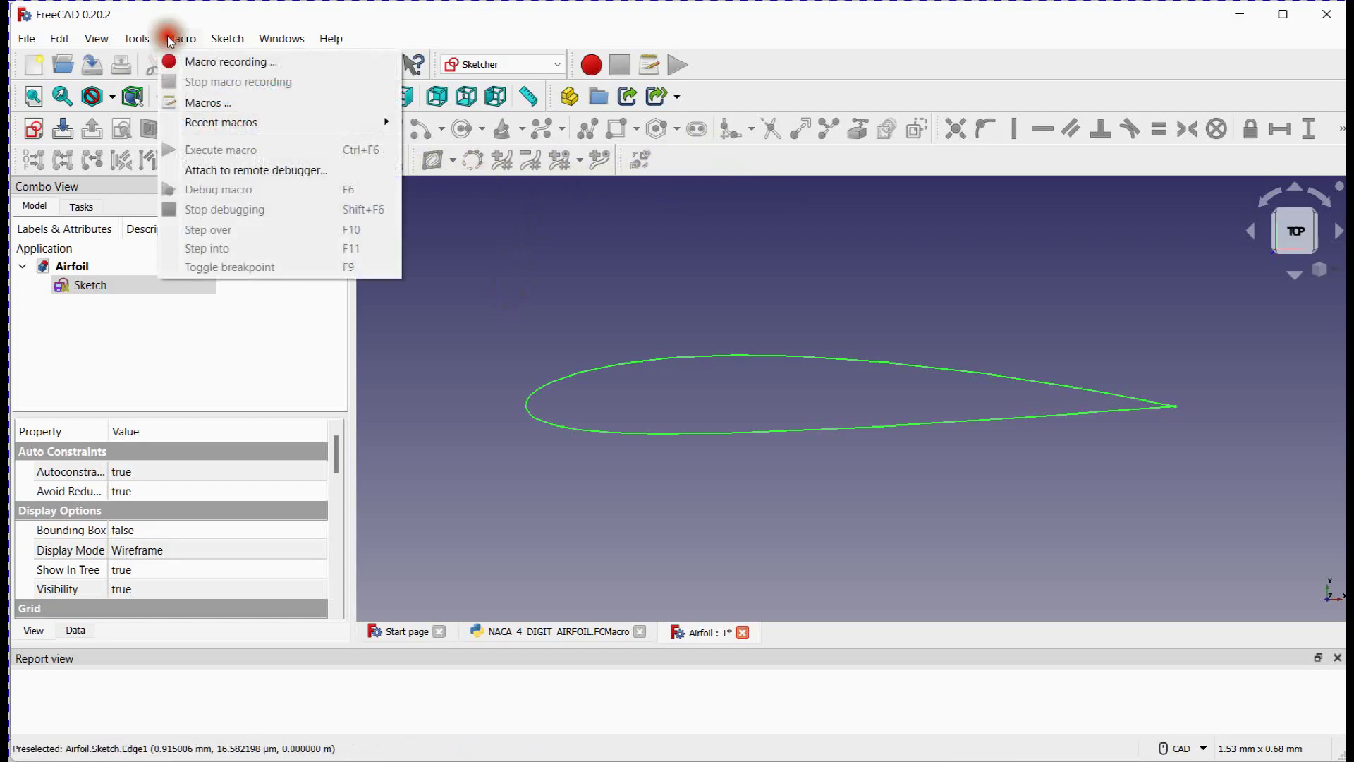
click(192, 102)
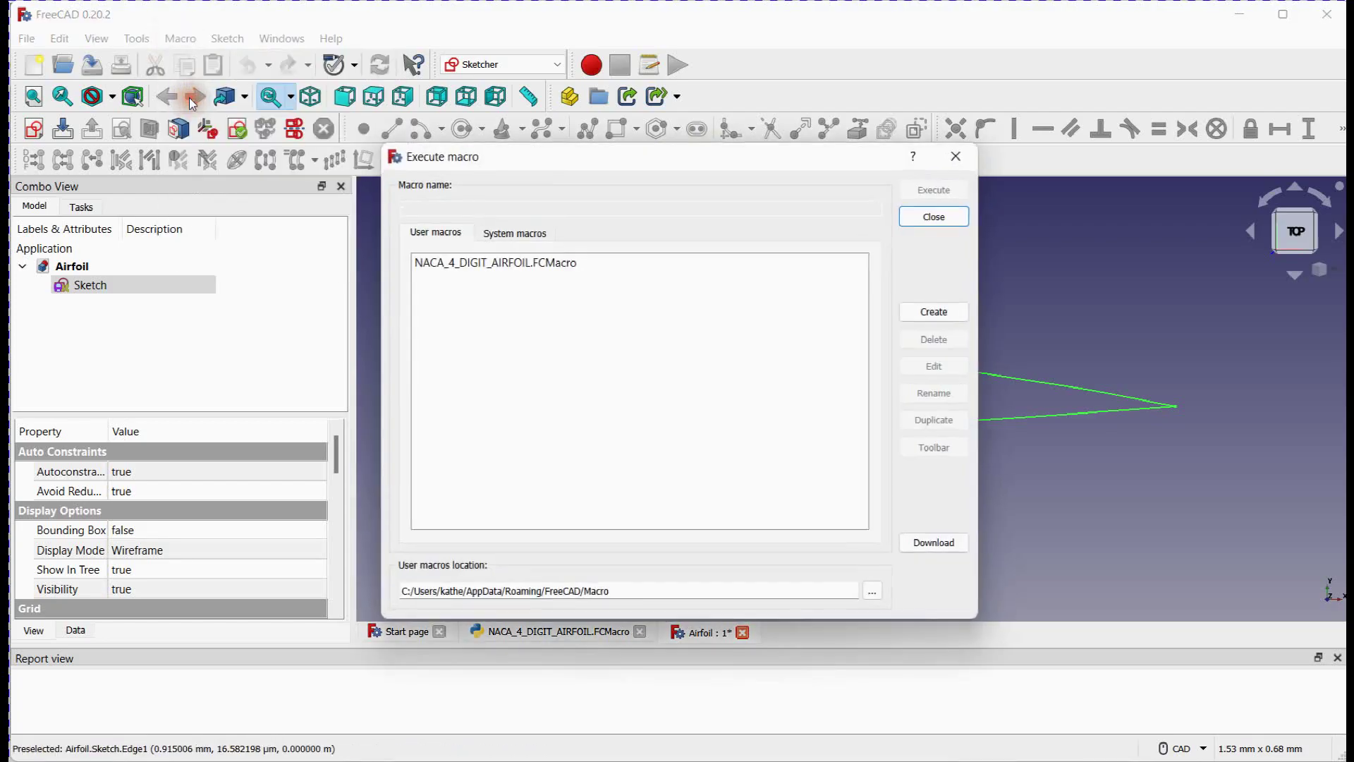
click(578, 260)
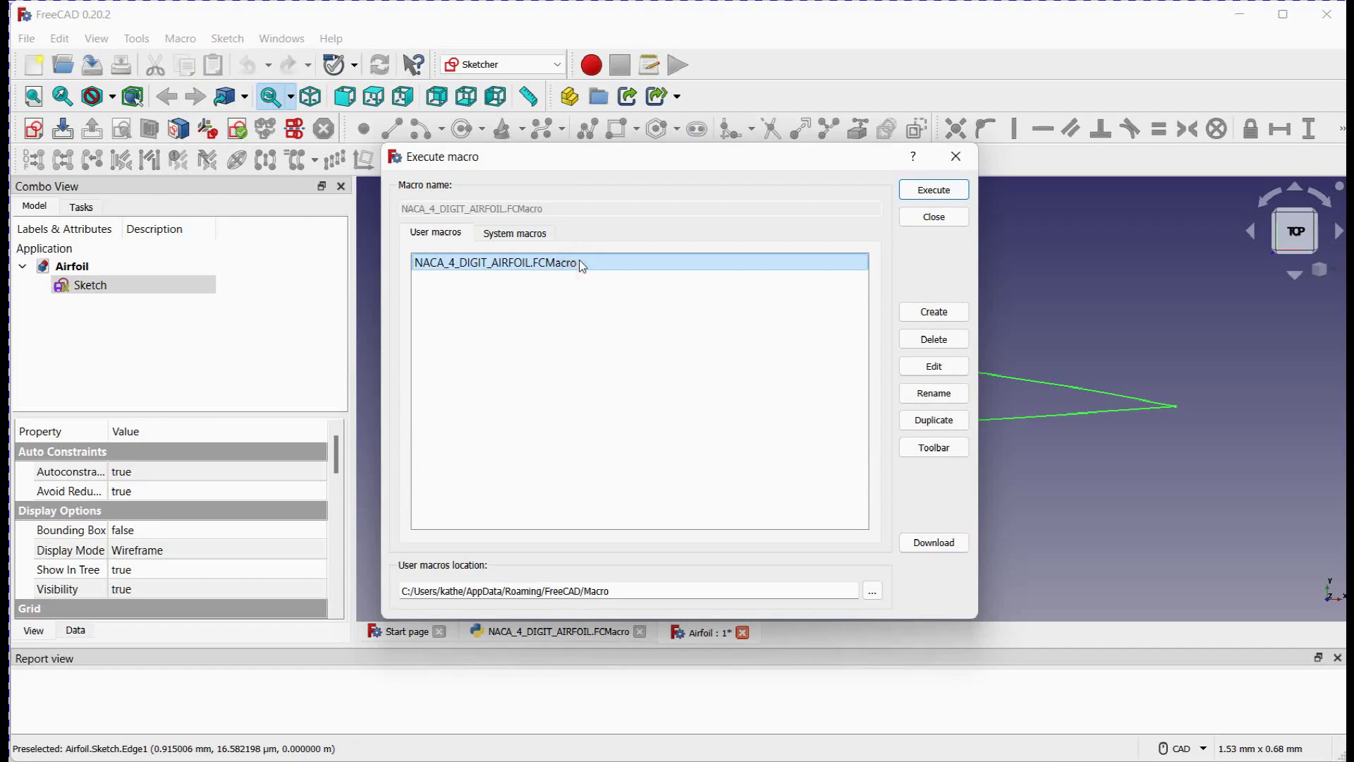
click(687, 281)
click(922, 450)
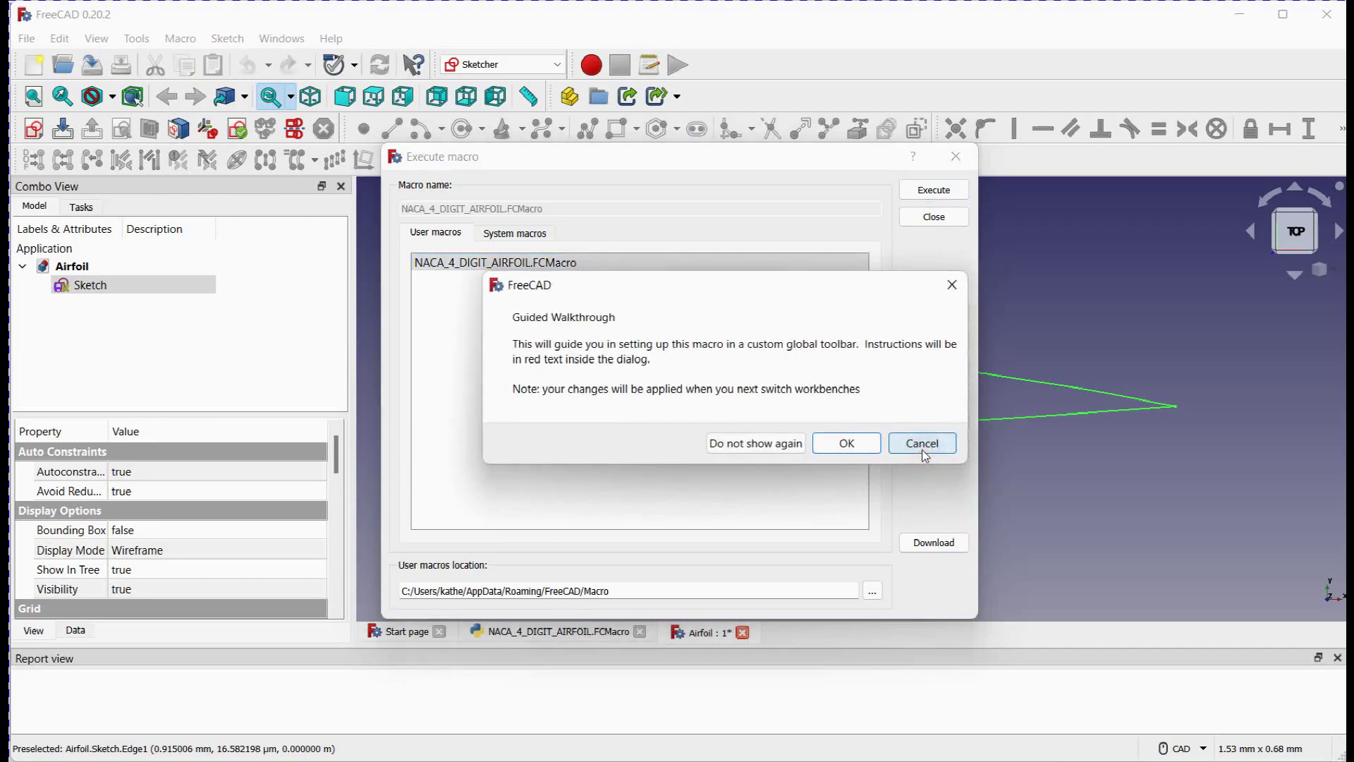
click(846, 446)
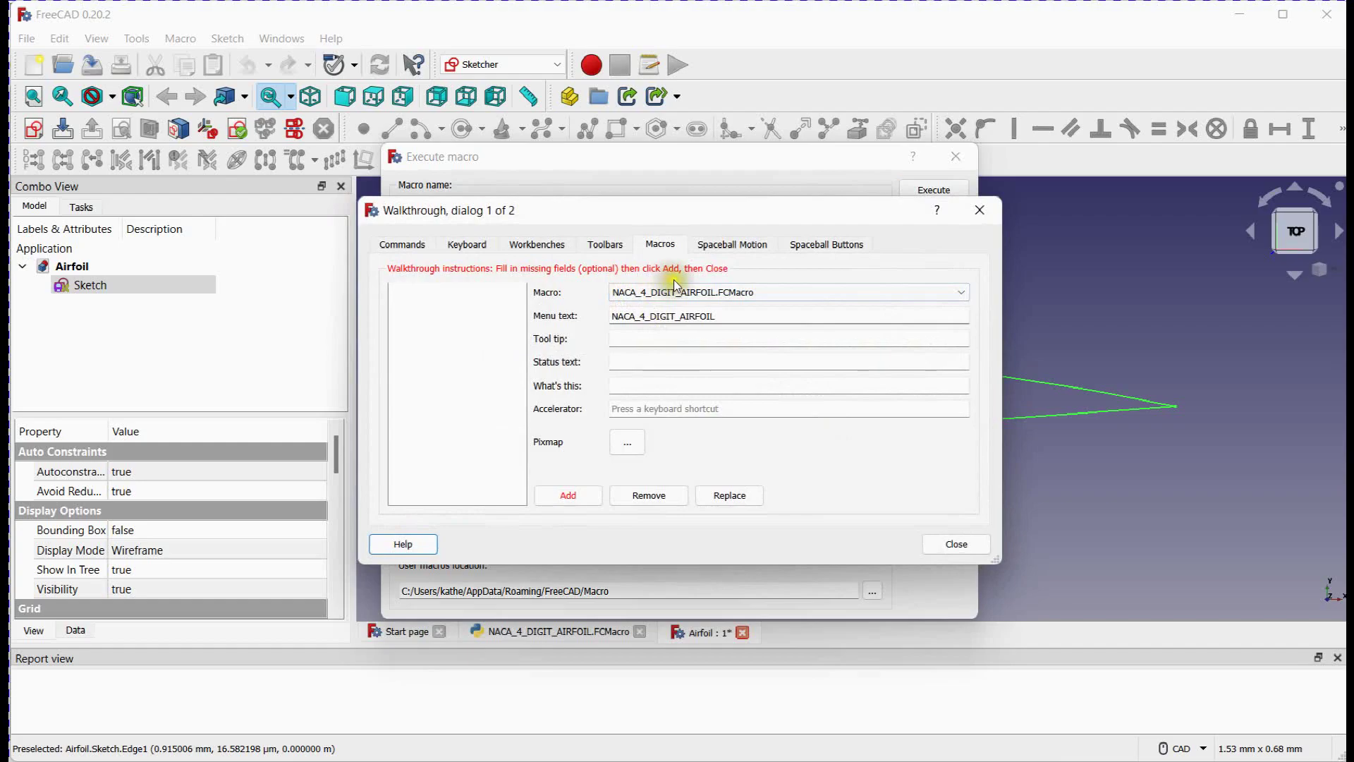
- Add the macro as a custom command with the AirPlane paper-plane icon
click(627, 442)
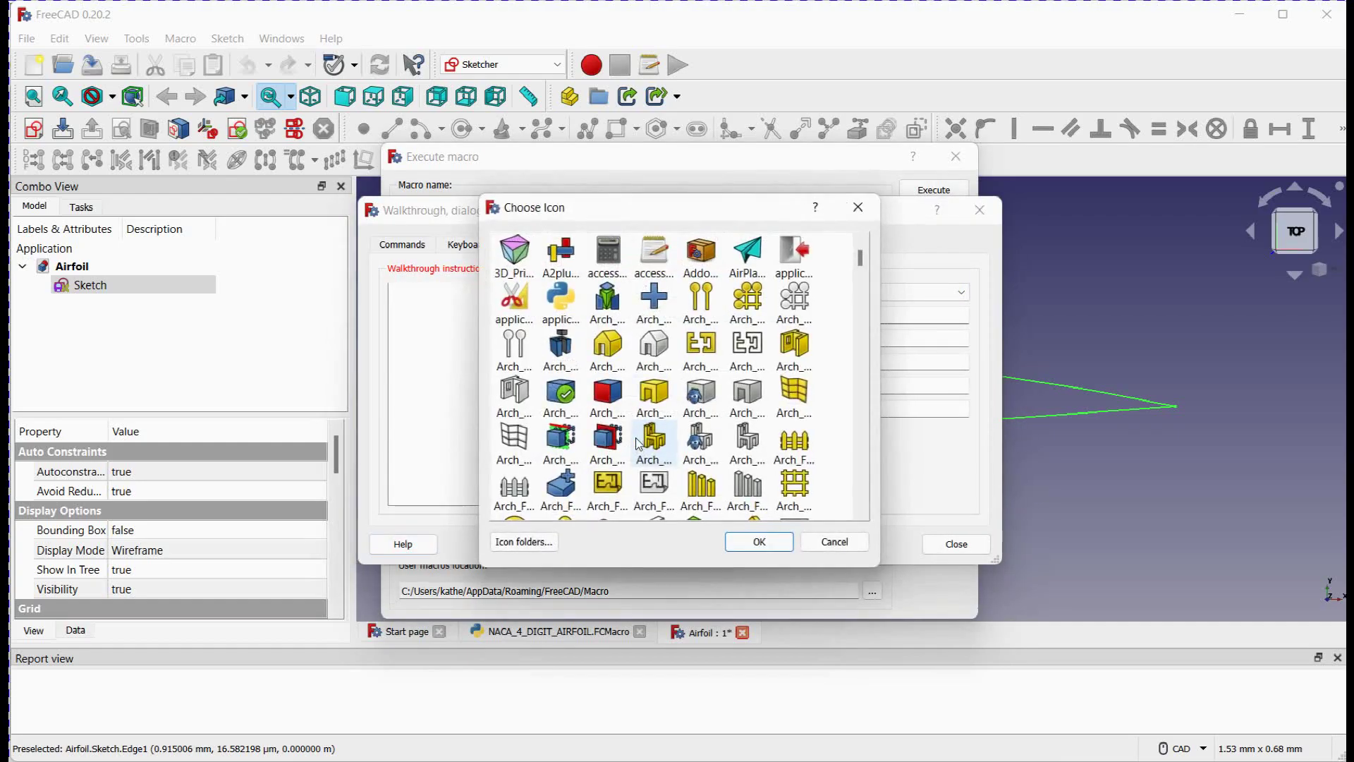
click(747, 255)
click(747, 541)
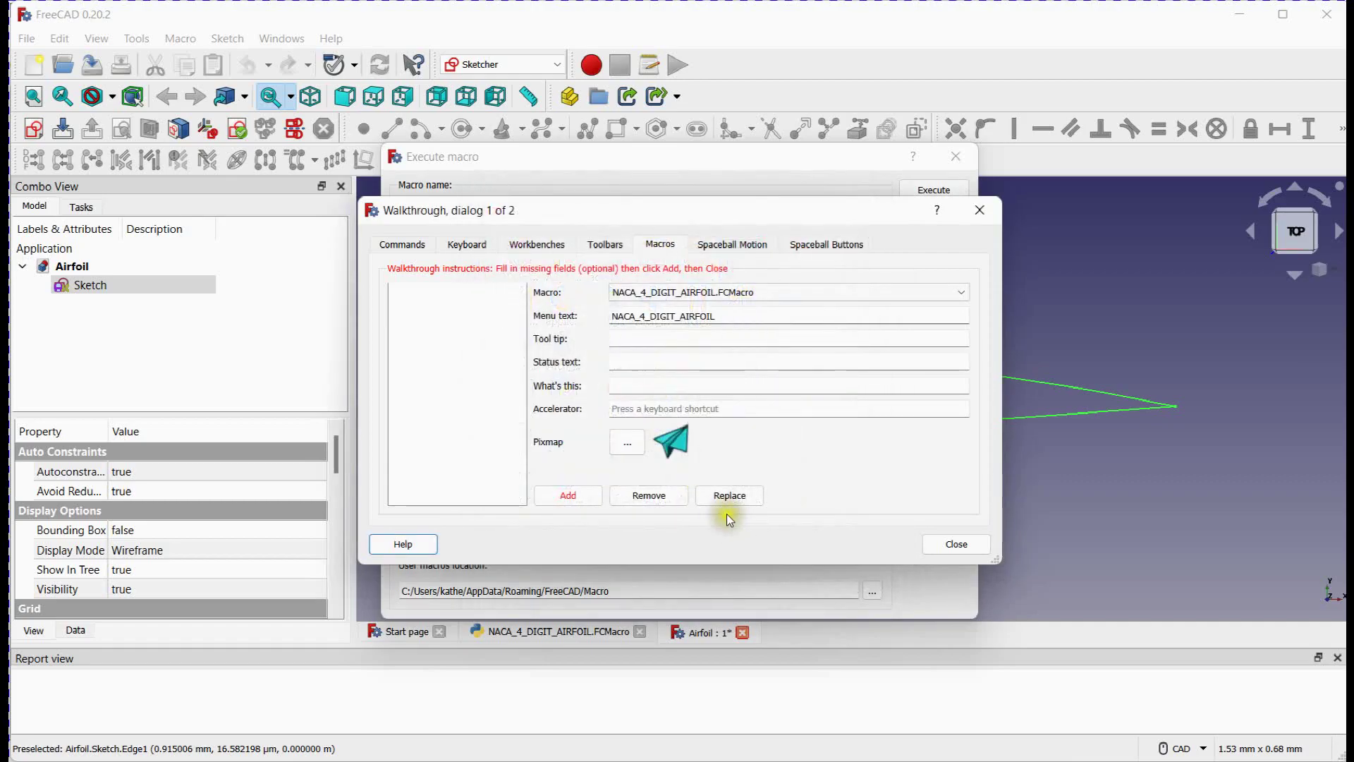
click(571, 495)
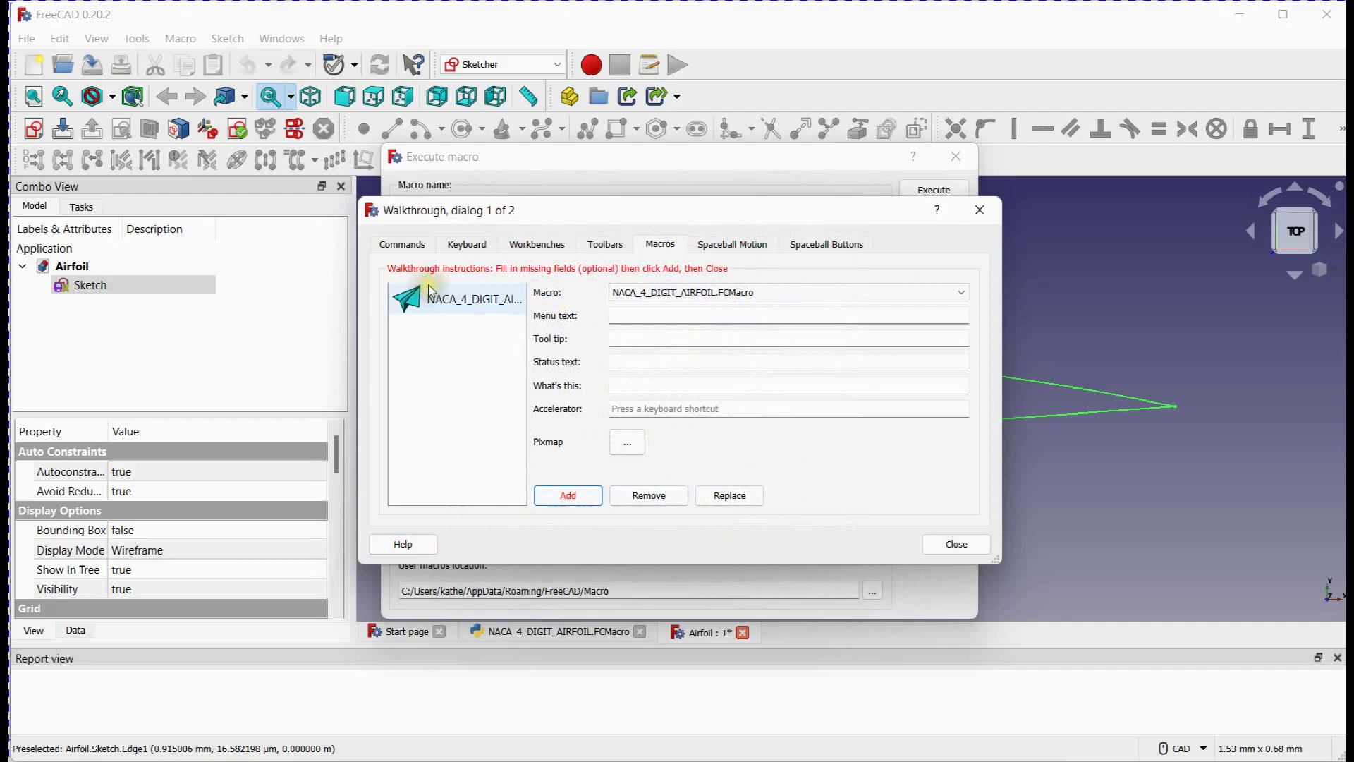
click(444, 303)
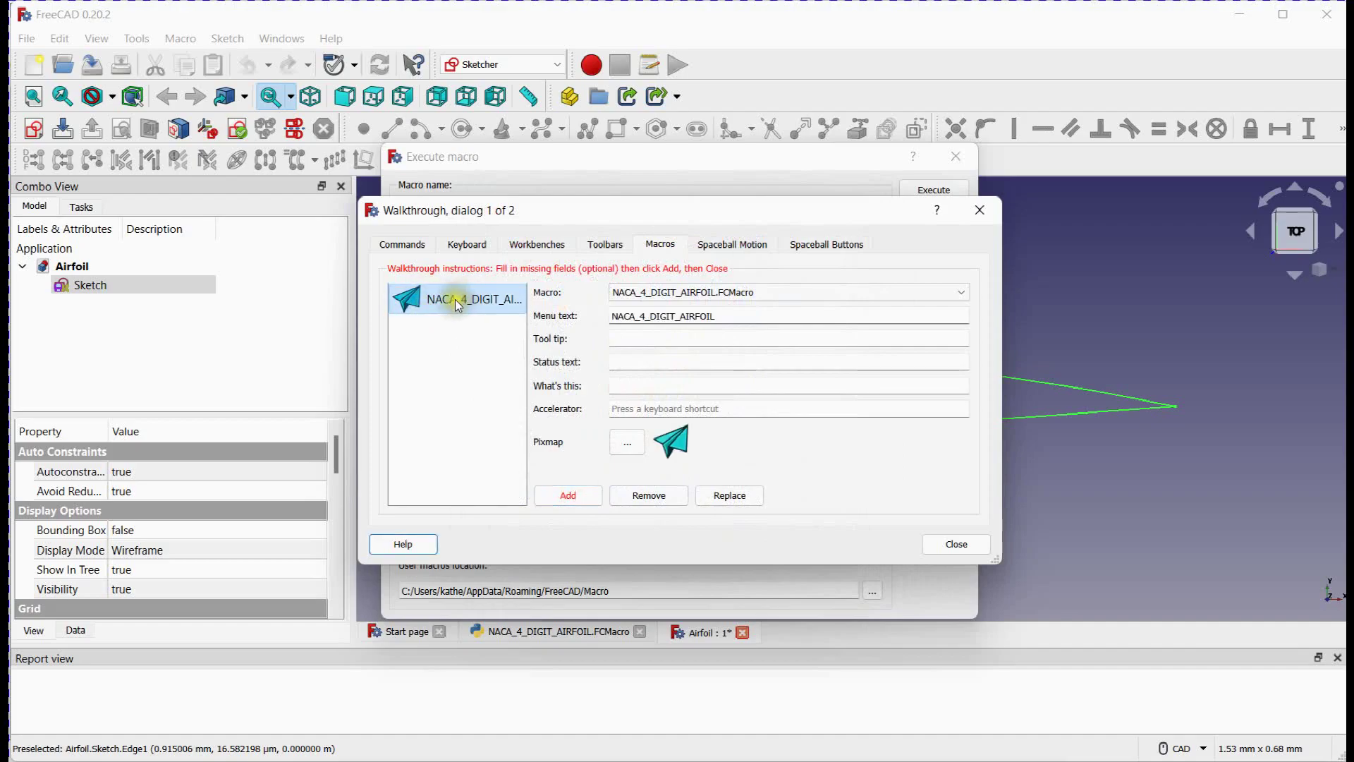
click(956, 545)
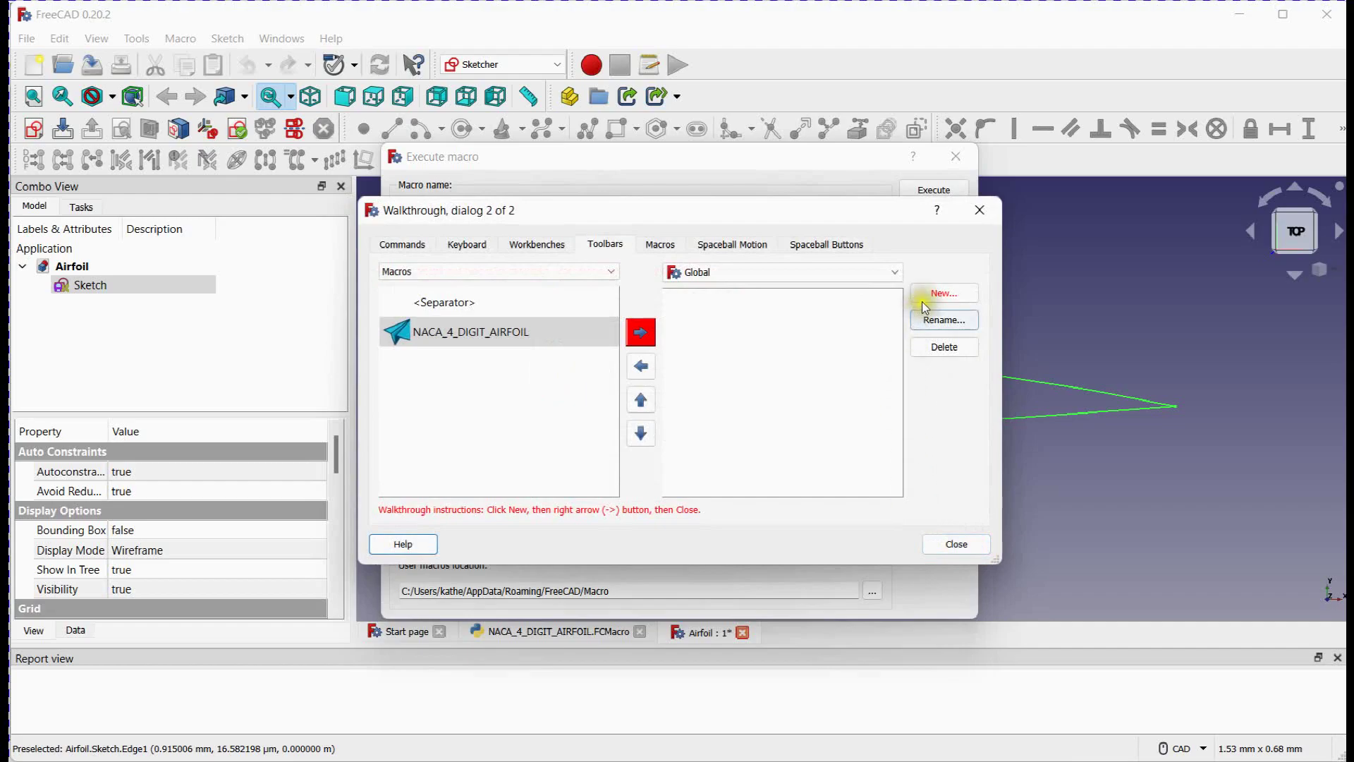
- Create a NACA toolbar holding NACA_4_DIGIT_AIRFOIL and close the walkthrough
click(942, 294)
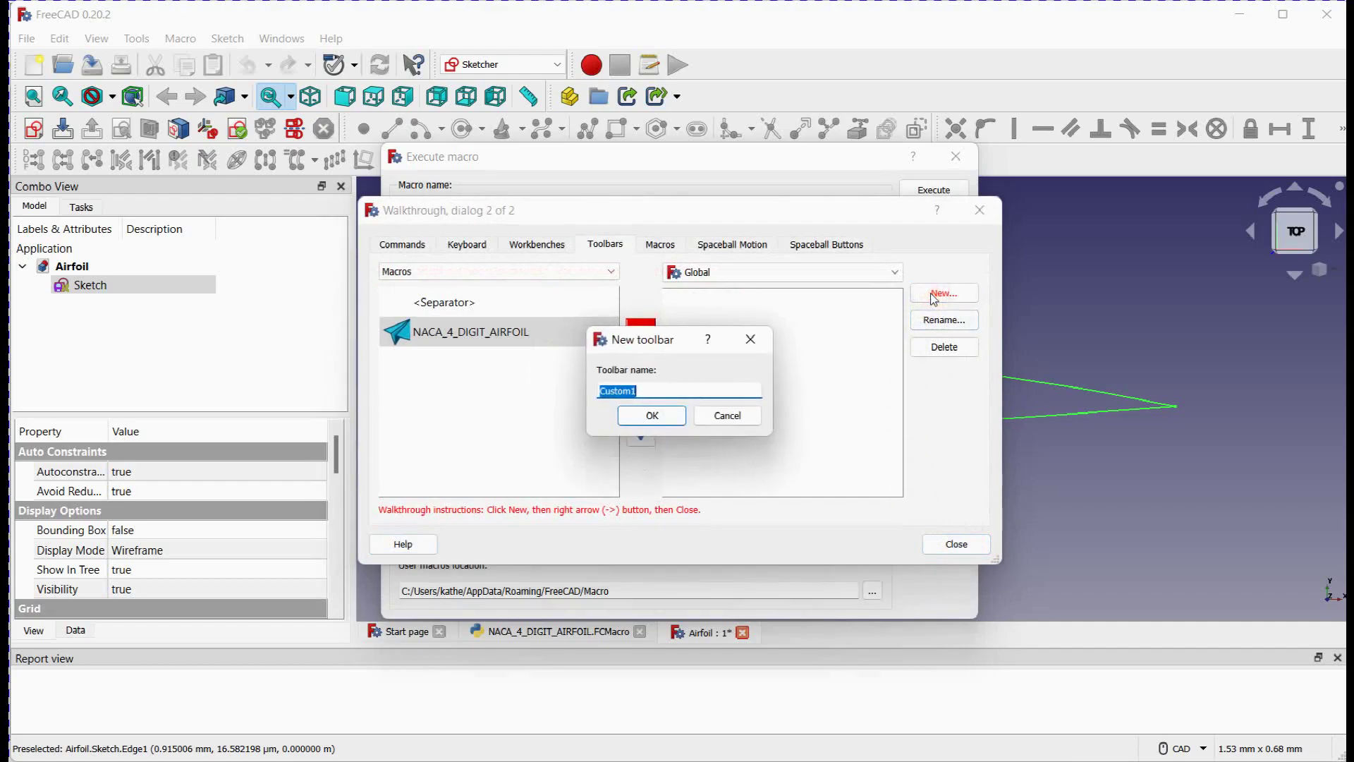
text(NACA)
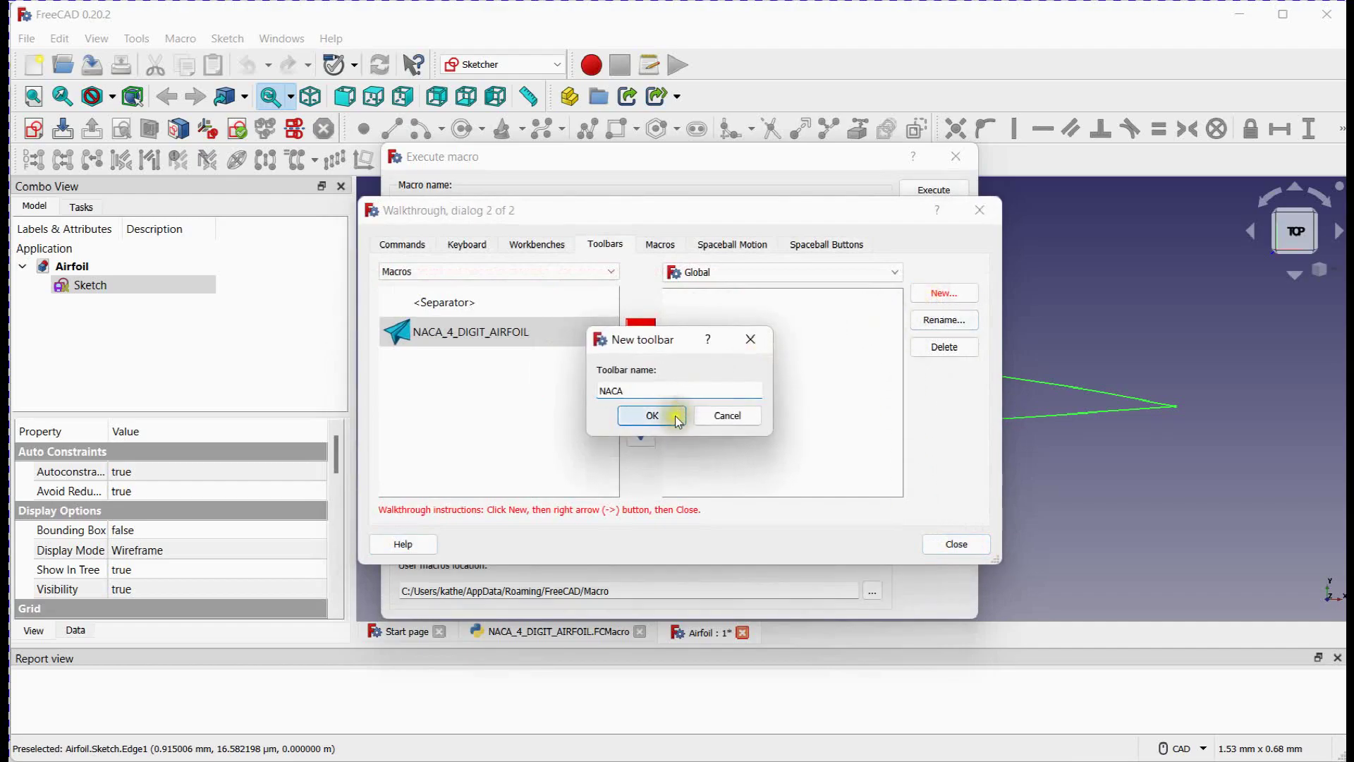
click(677, 419)
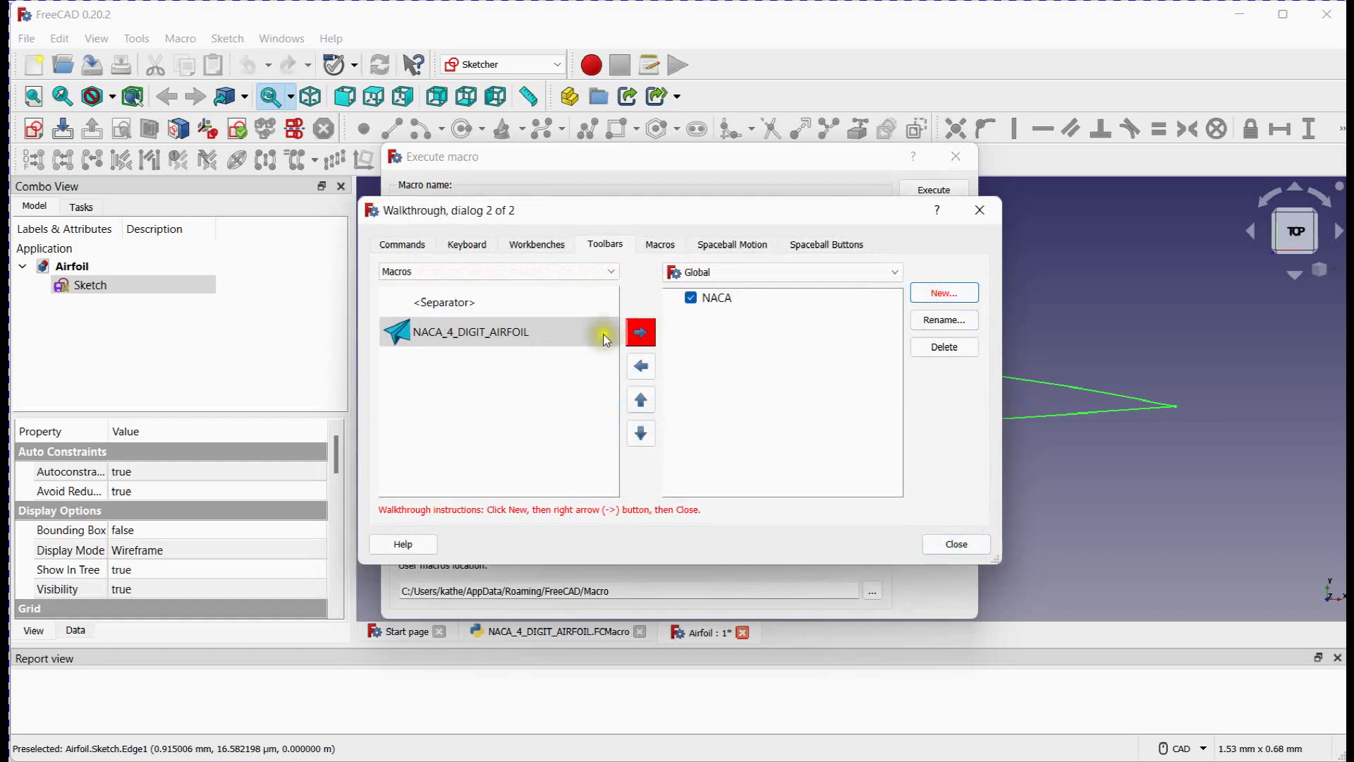
click(639, 333)
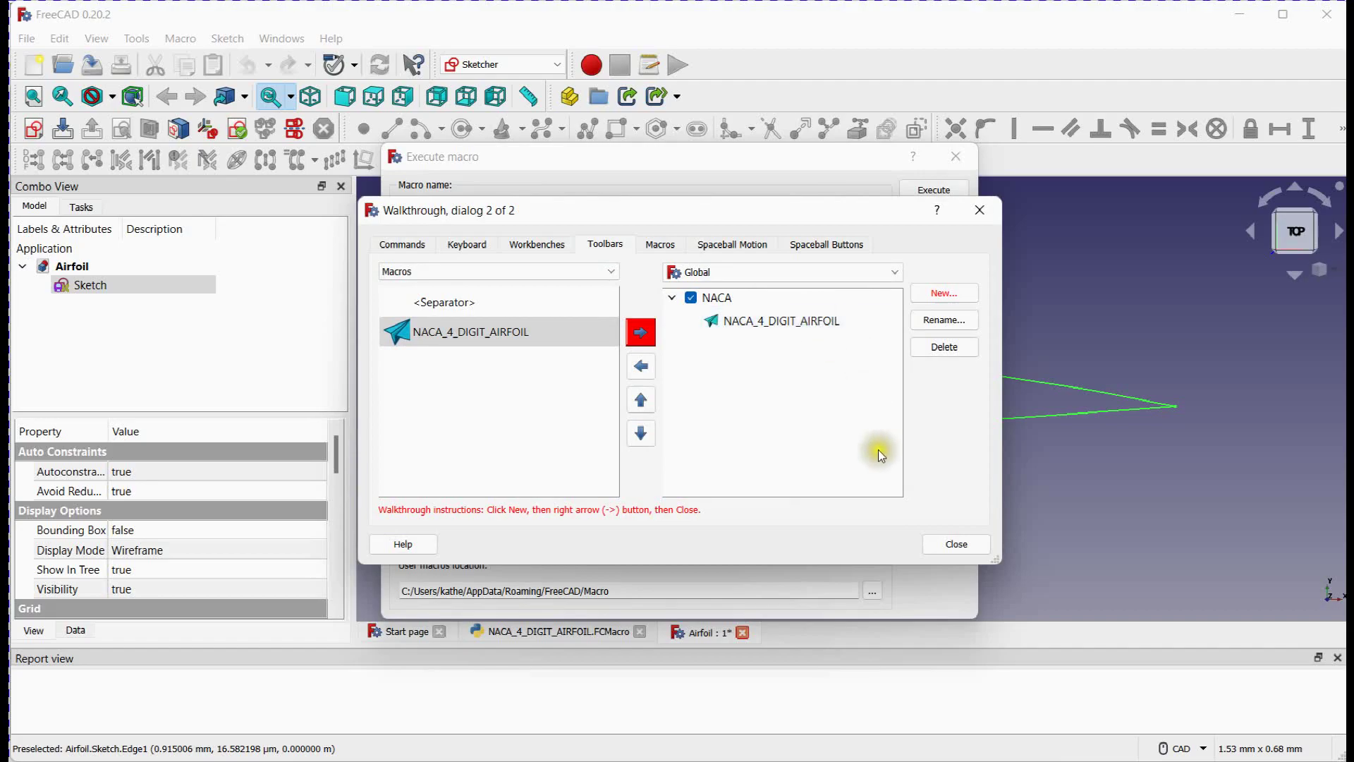
click(956, 545)
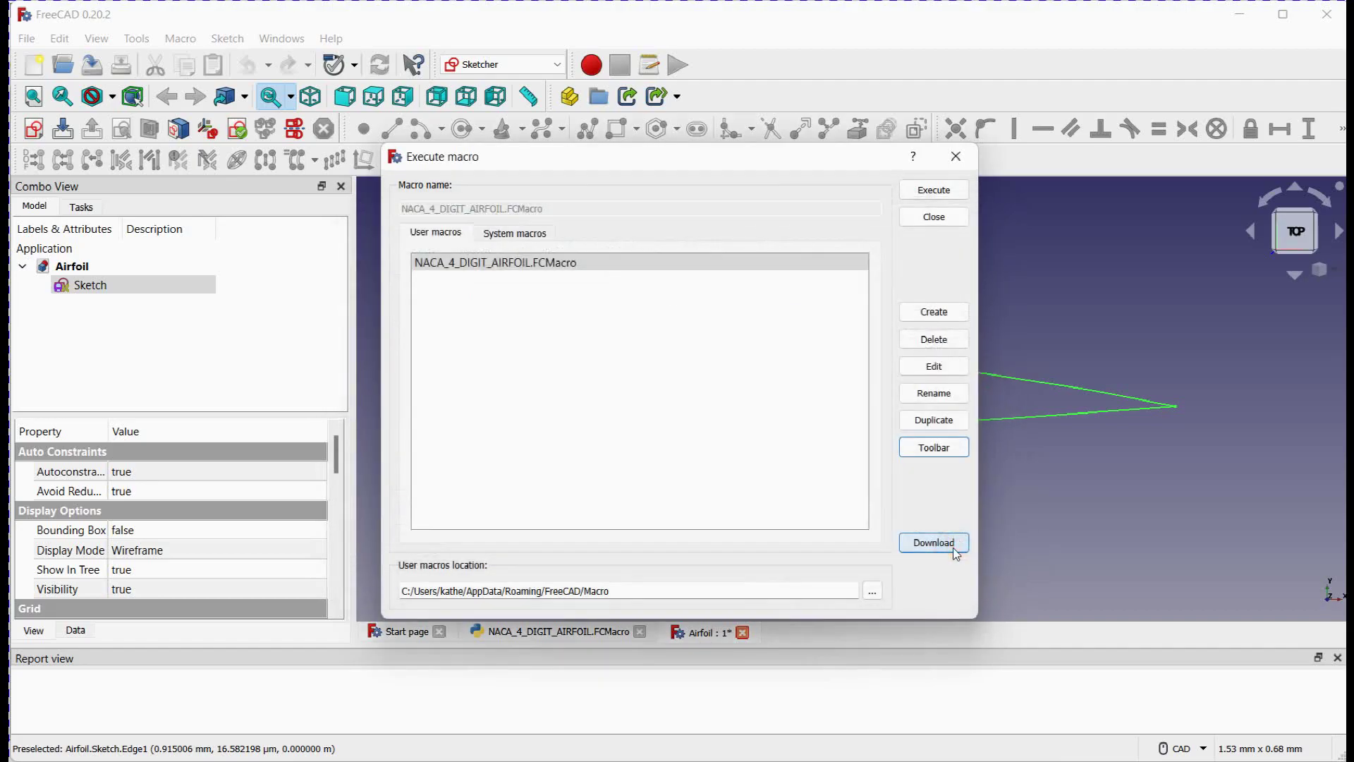
- Close the macro list, switch to Part Design, then back to Sketcher
click(934, 218)
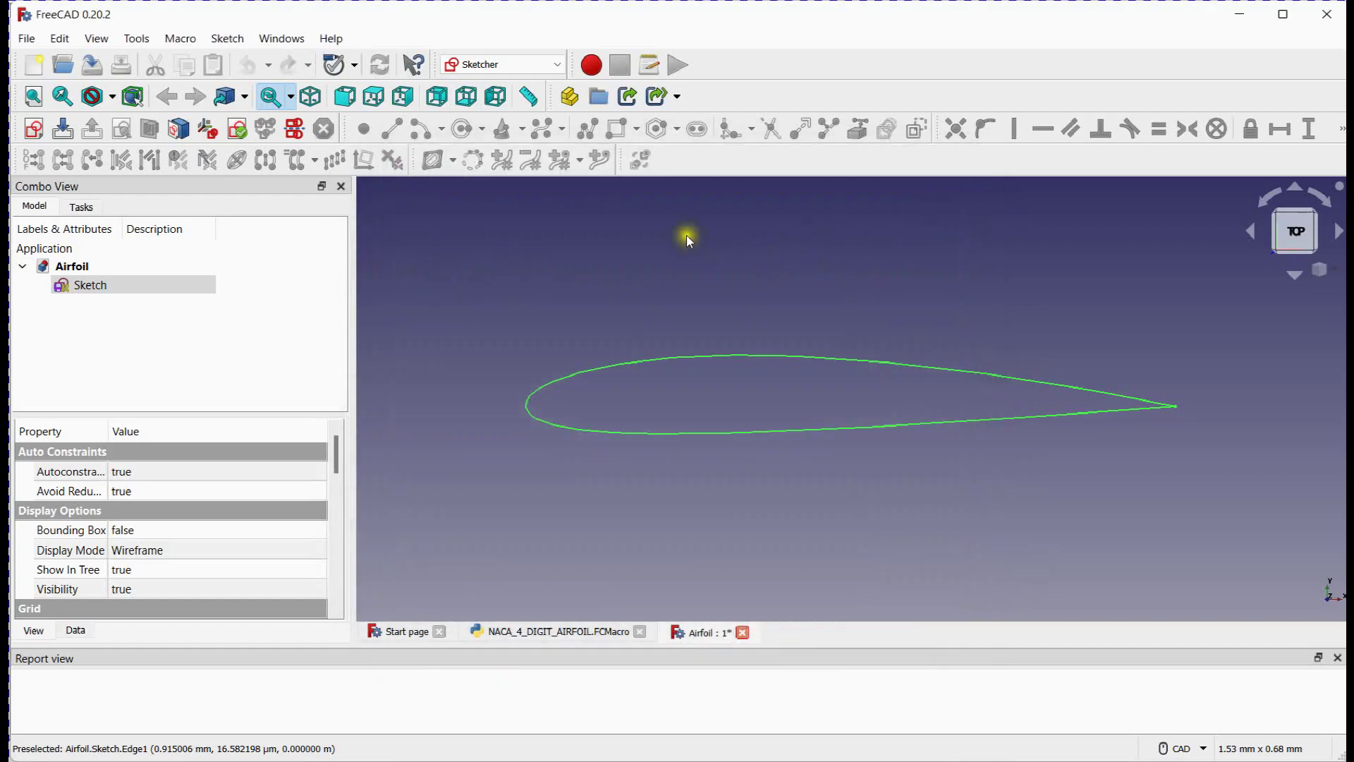
click(537, 63)
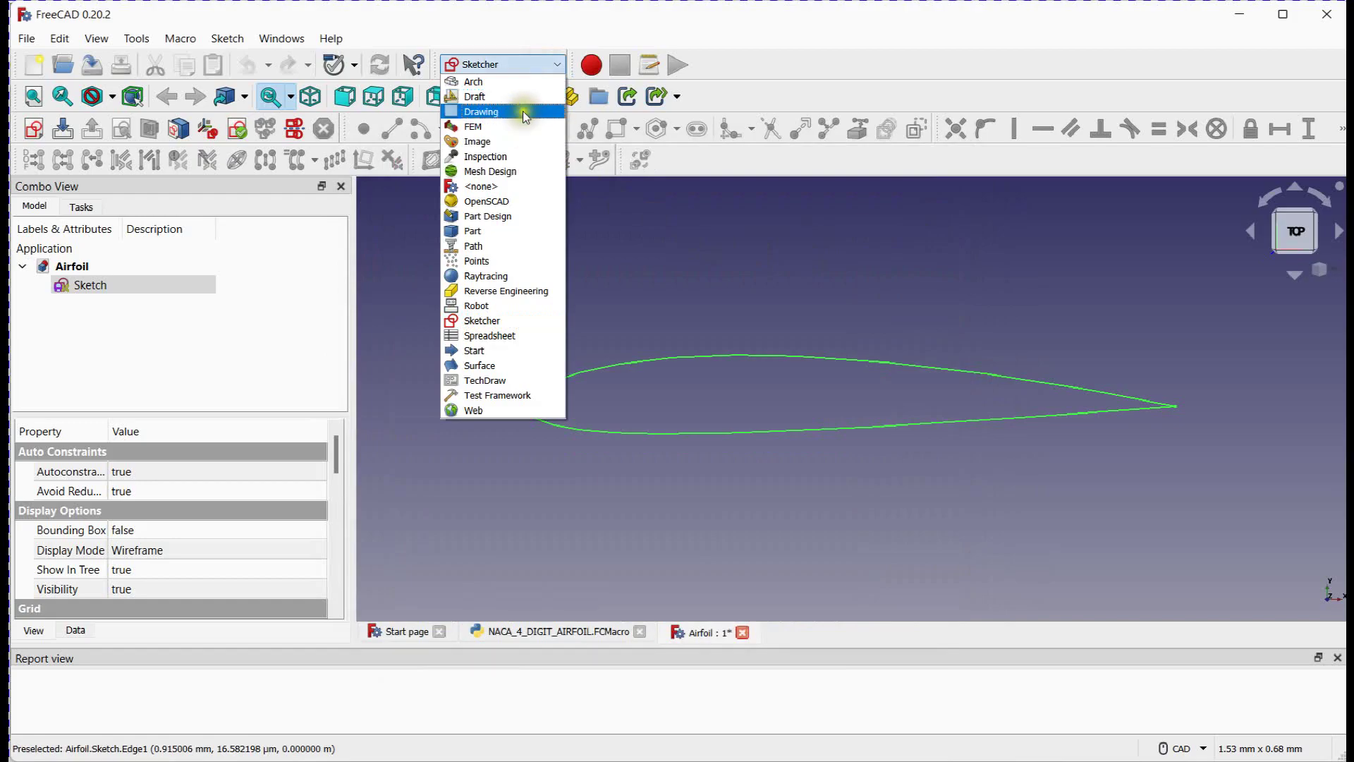
click(525, 215)
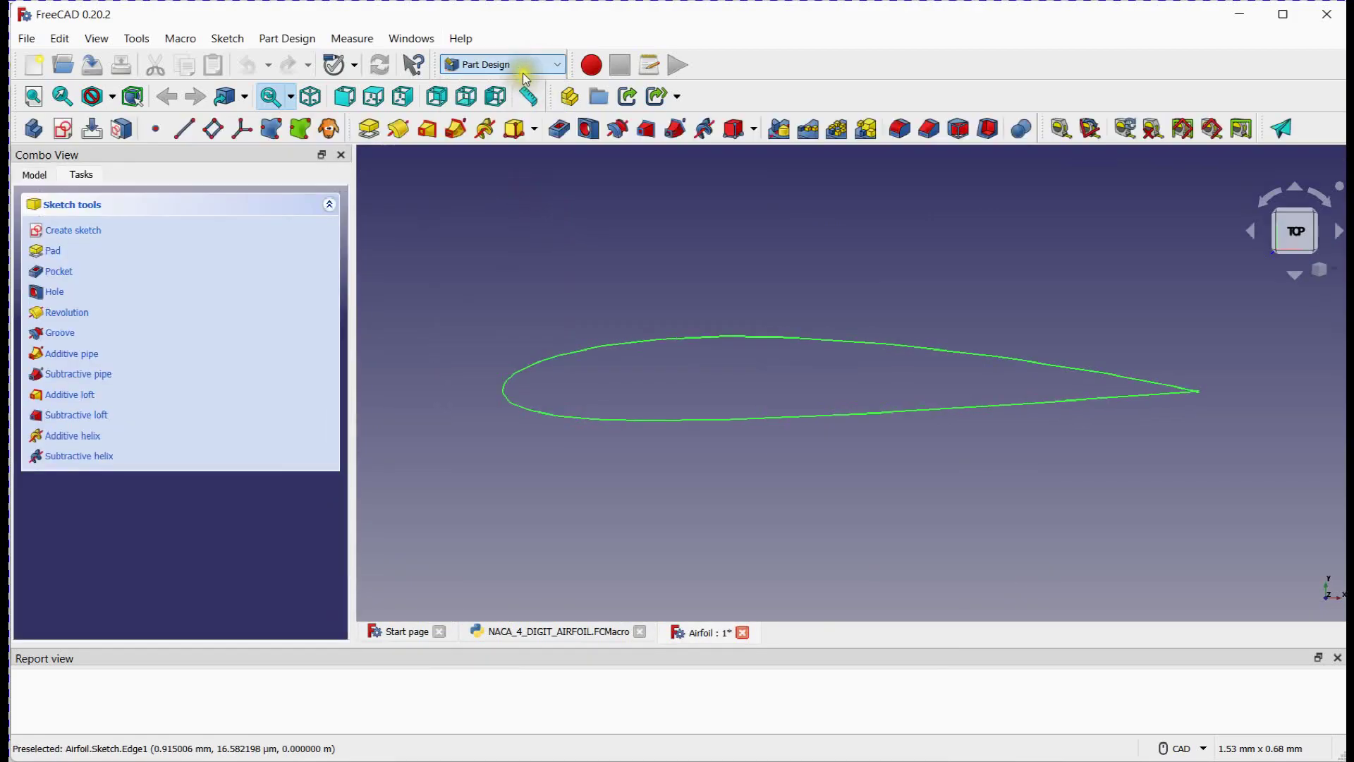
click(521, 64)
click(503, 328)
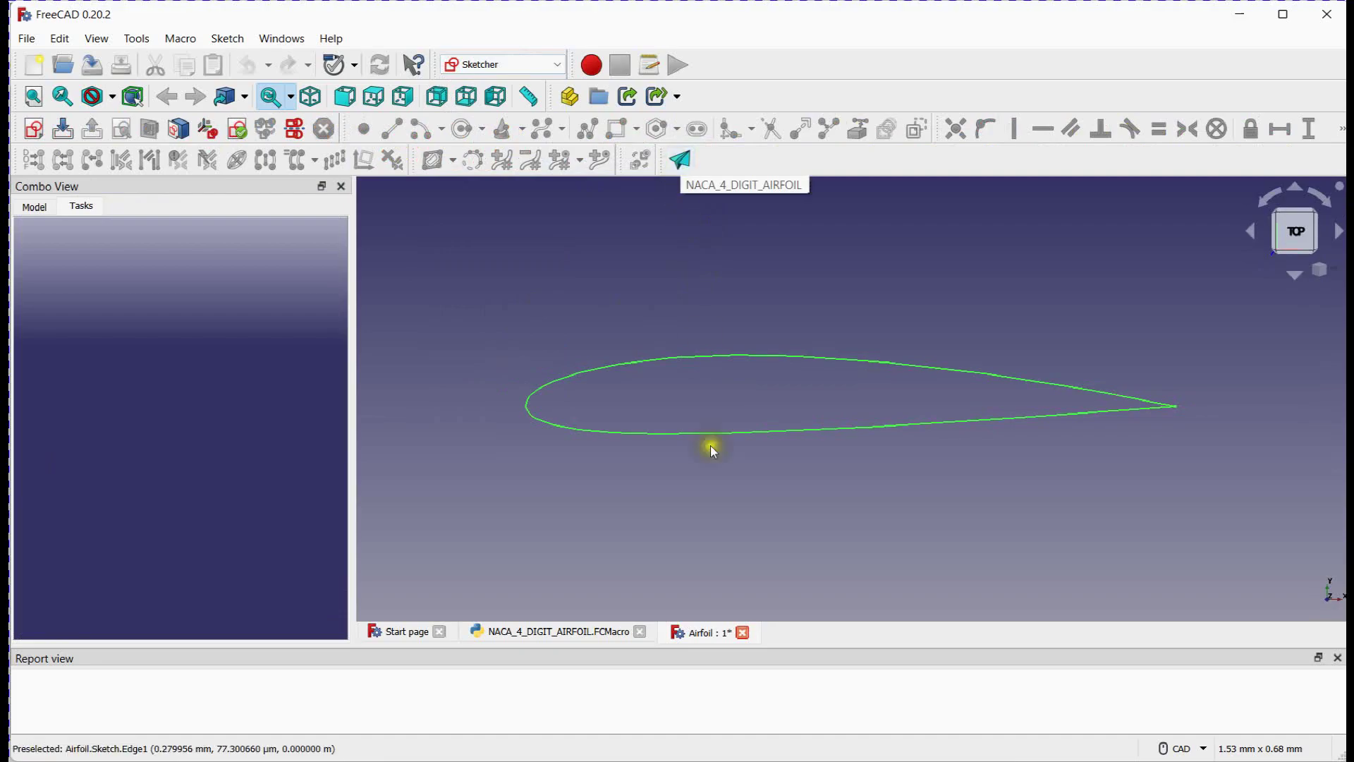
- Close the Airfoil document without saving, and close the macro source tab
click(742, 632)
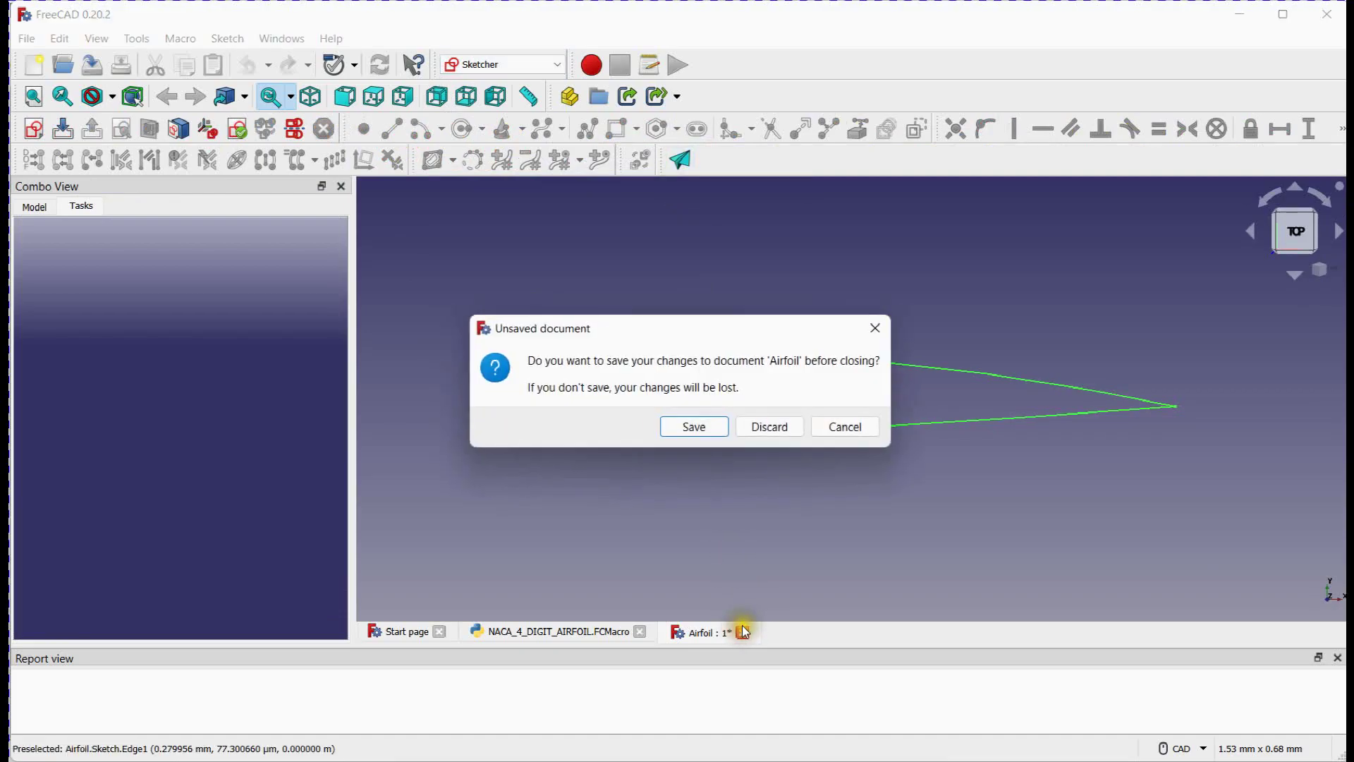
click(768, 427)
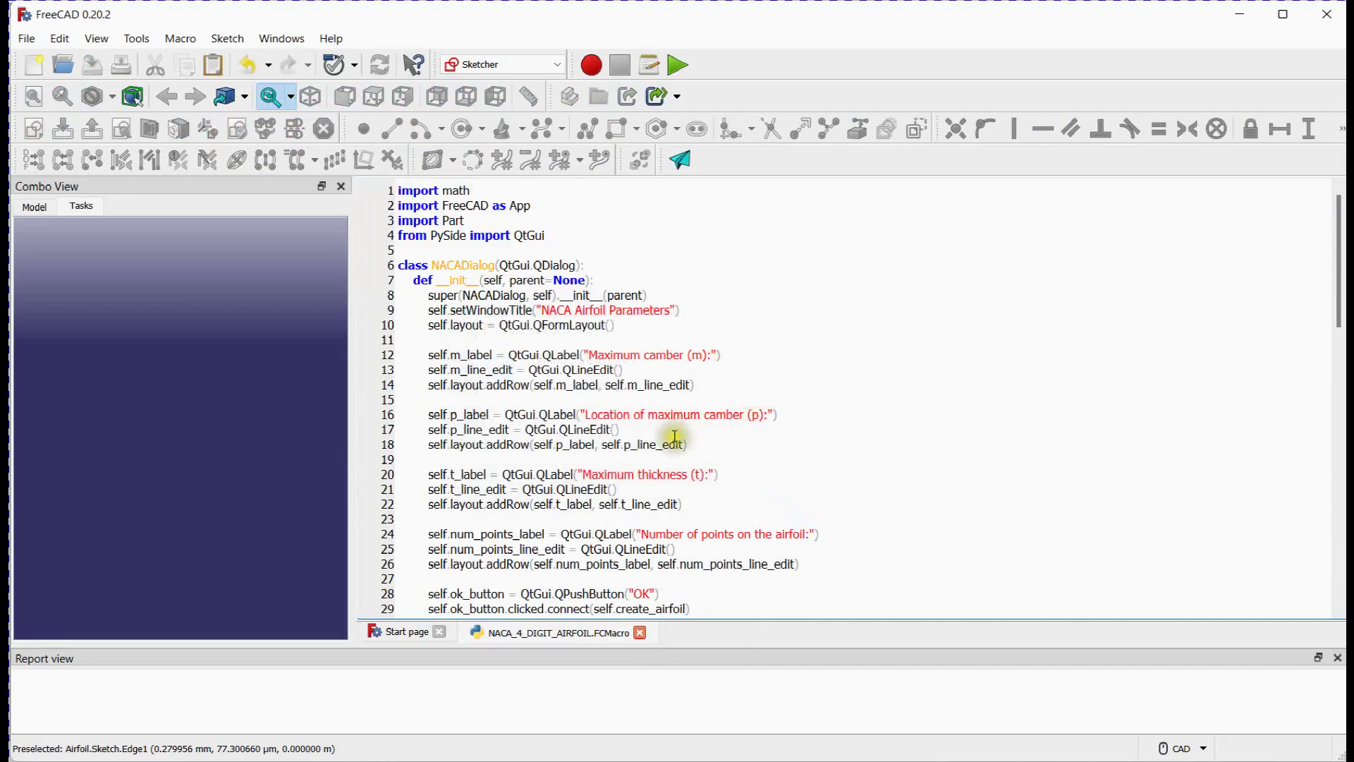
click(641, 633)
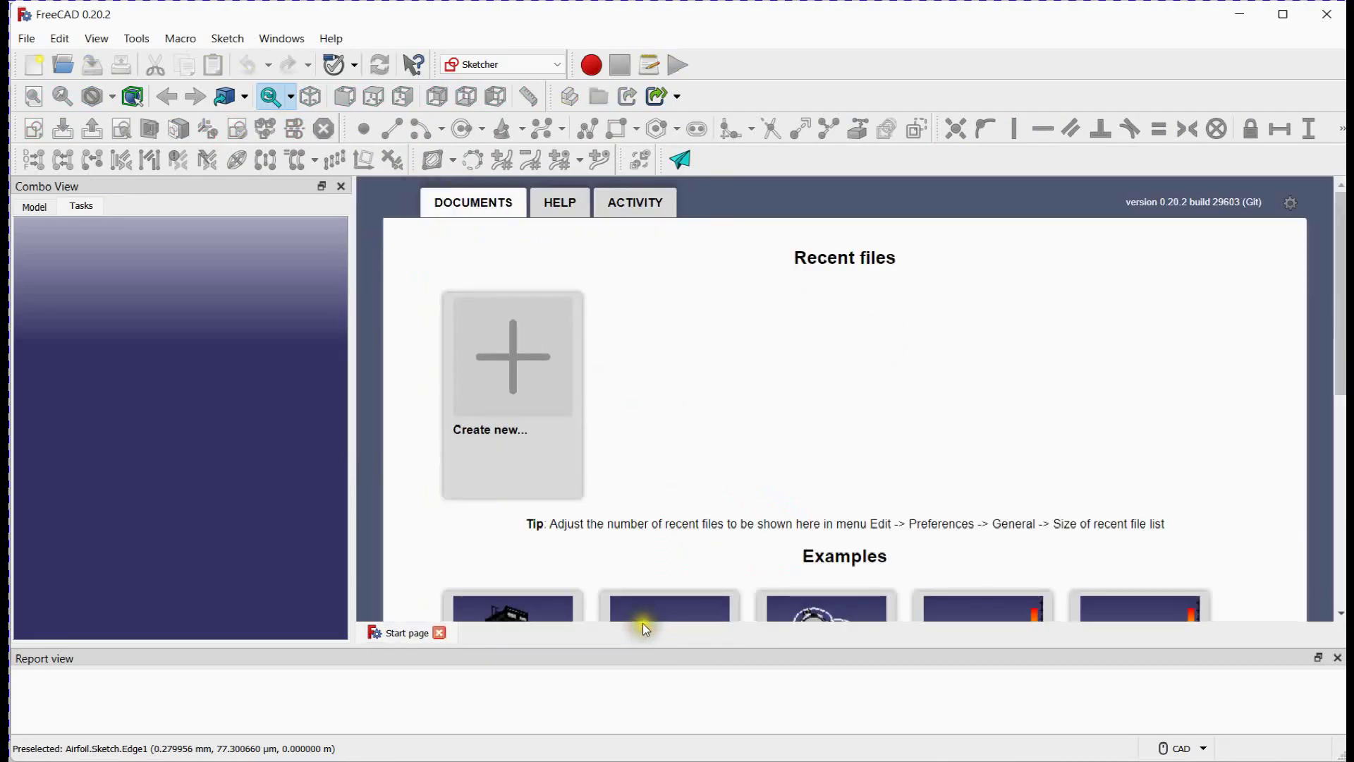
- Launch the paper-plane command and enter camber 0.02, position 0.4, thickness 0.12, 200 points
click(682, 160)
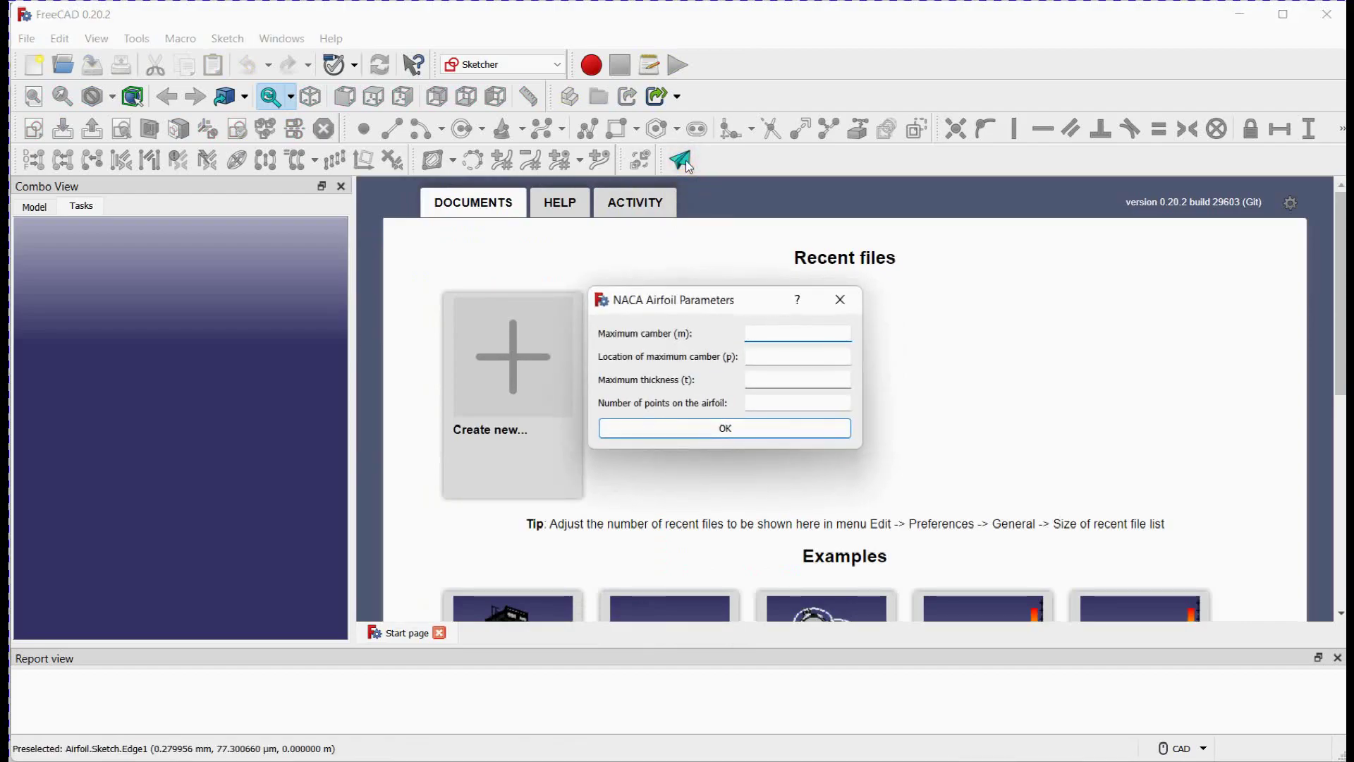
text(0.02)
key(Tab)
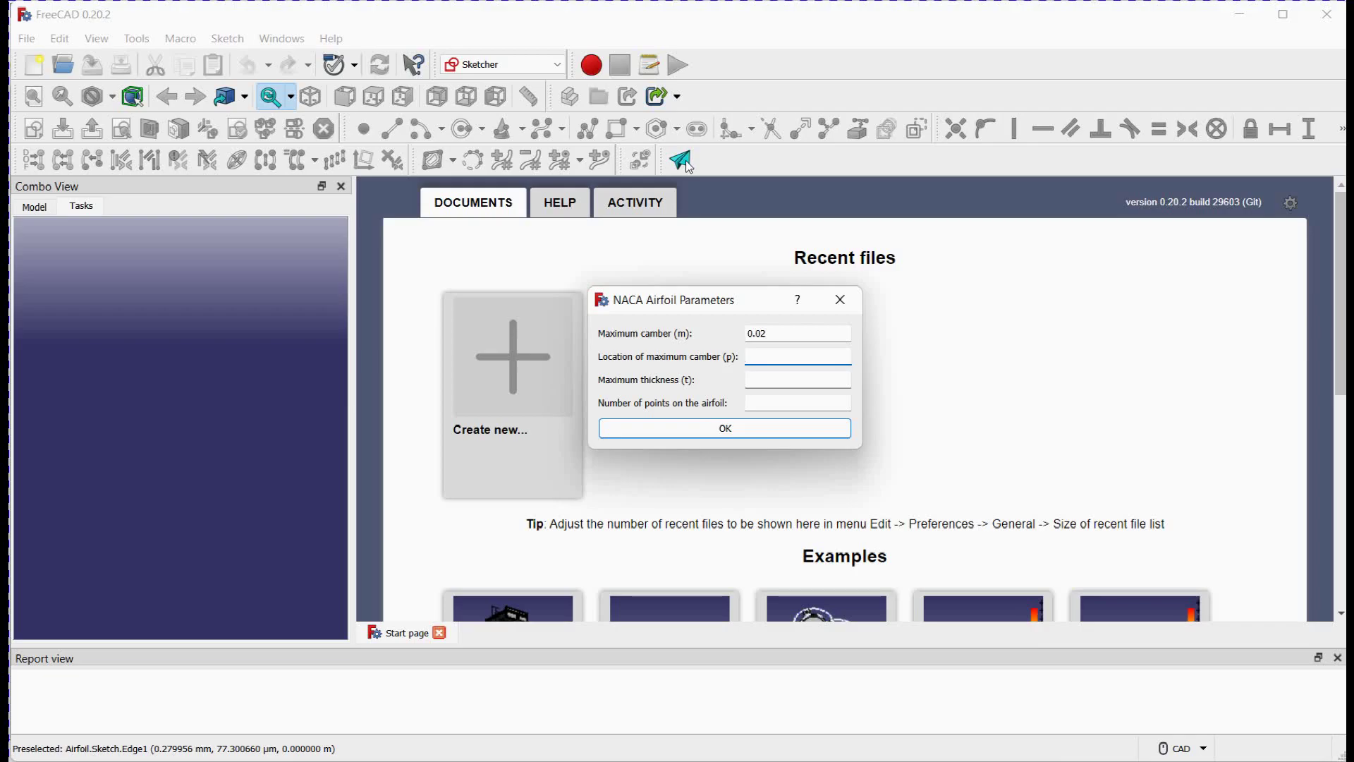
text(0.4)
key(Tab)
text(0.)
key(Tab)
text(200)
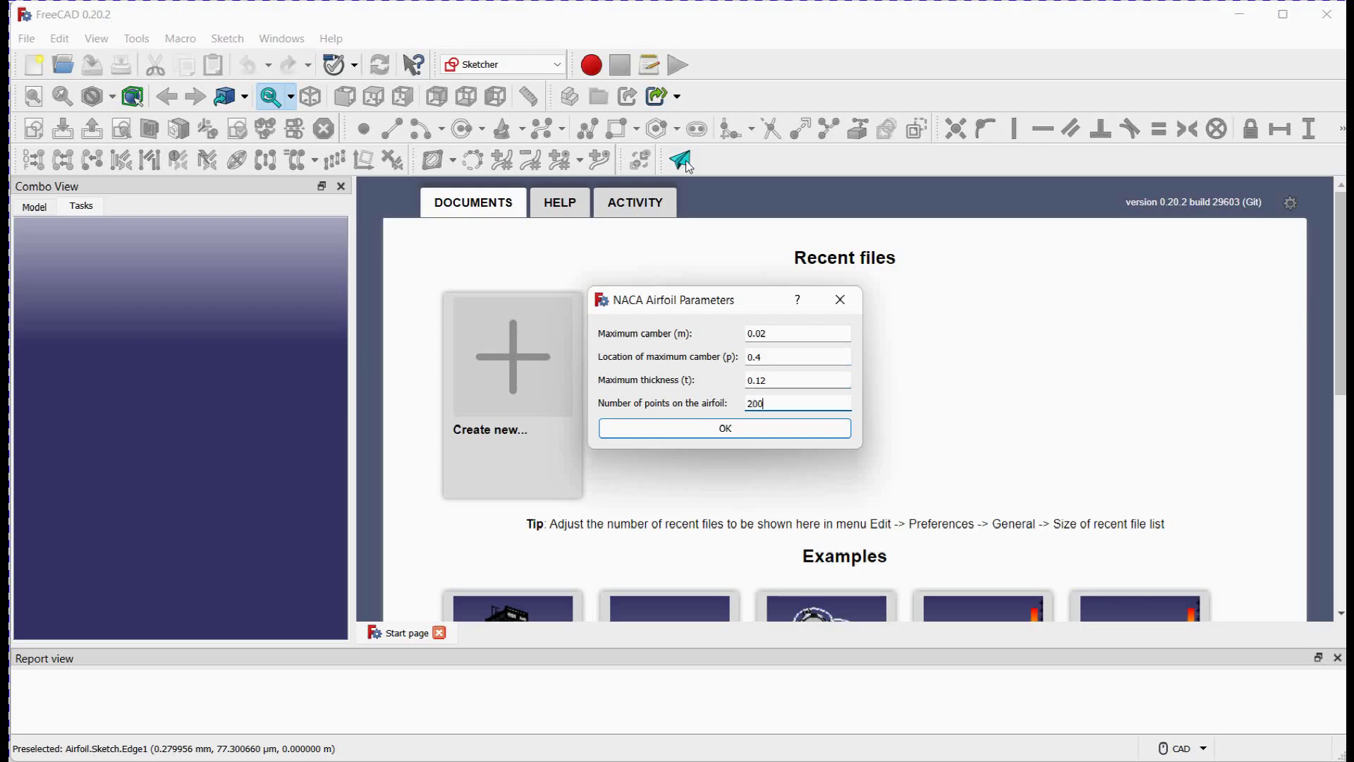
- Generate the airfoil profile, pan it into view, and run the NACA_4_DIGIT_AIRFOIL toolbar command
click(711, 427)
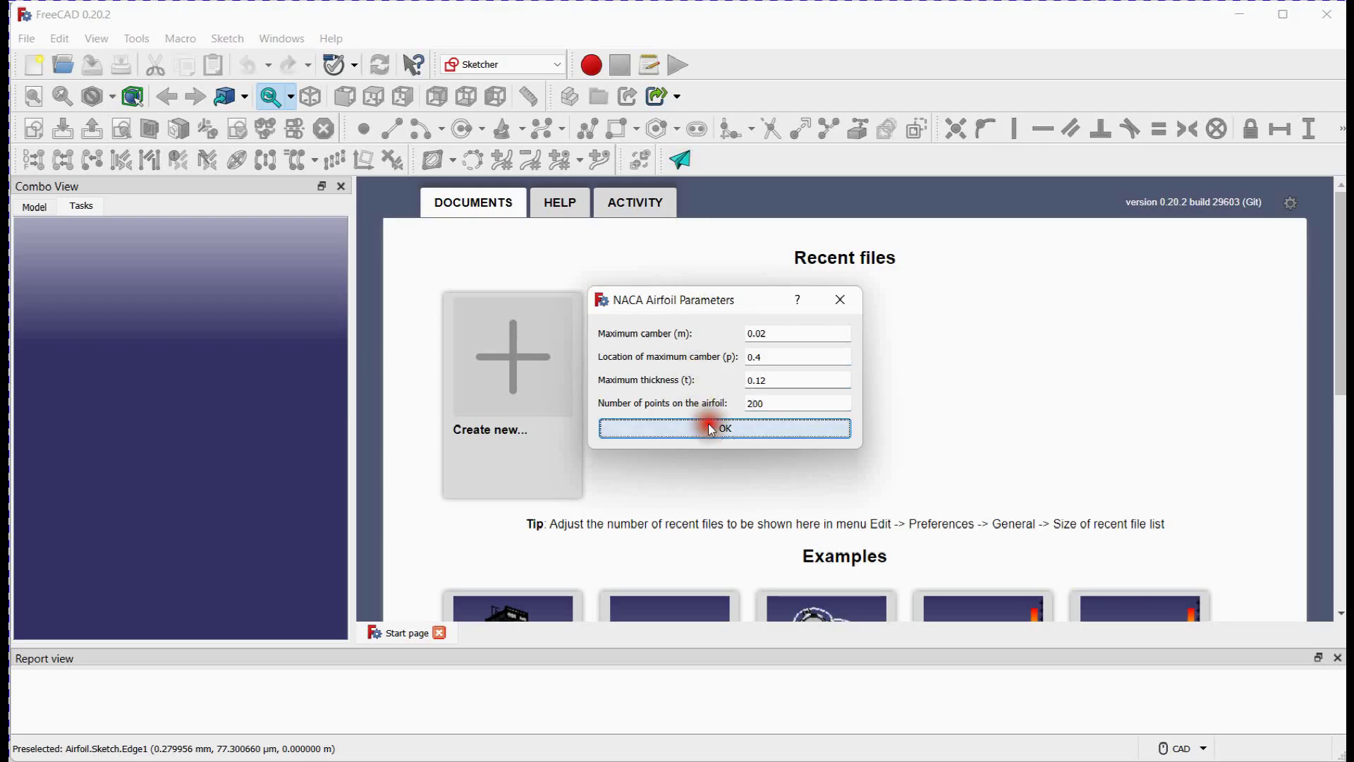
scroll(921, 391, up, 2)
scroll(867, 433, up, 2)
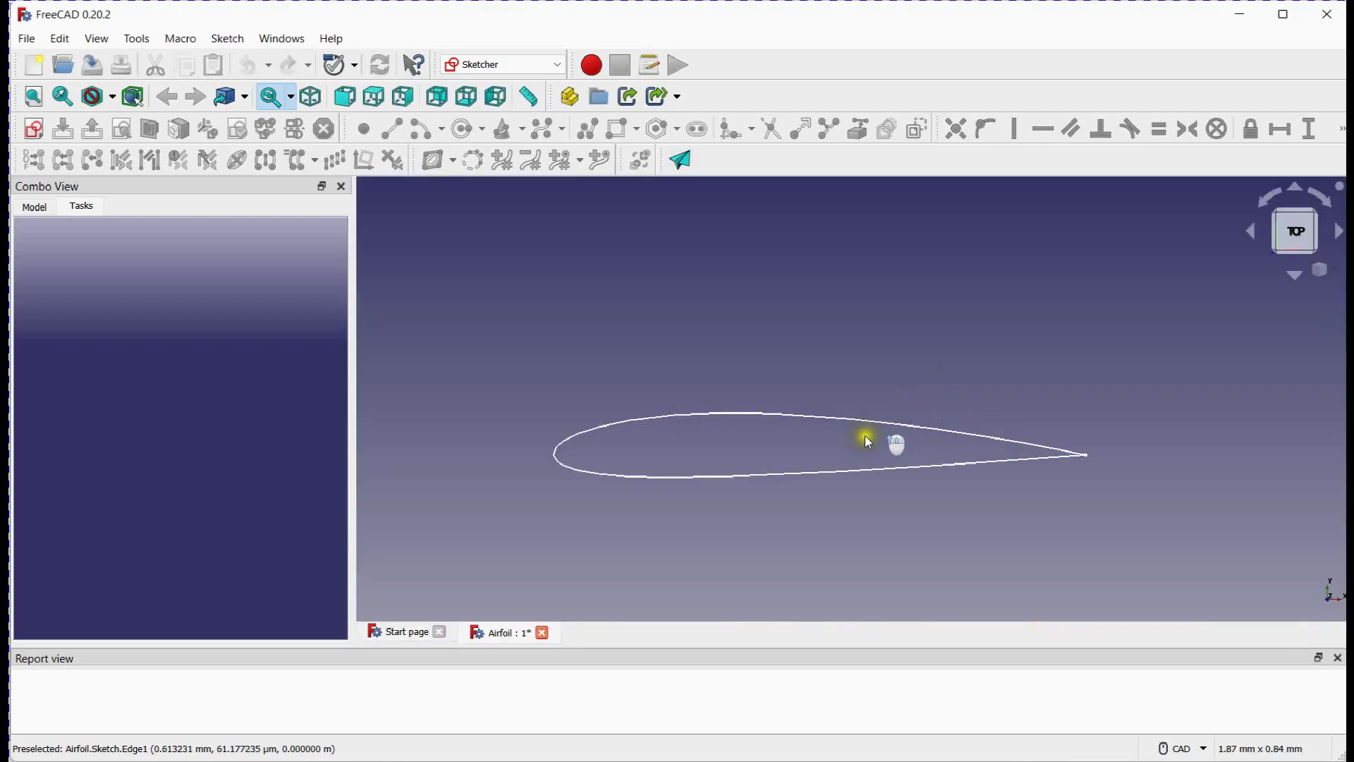
scroll(829, 367, up, 2)
middle_drag(830, 366, 827, 302)
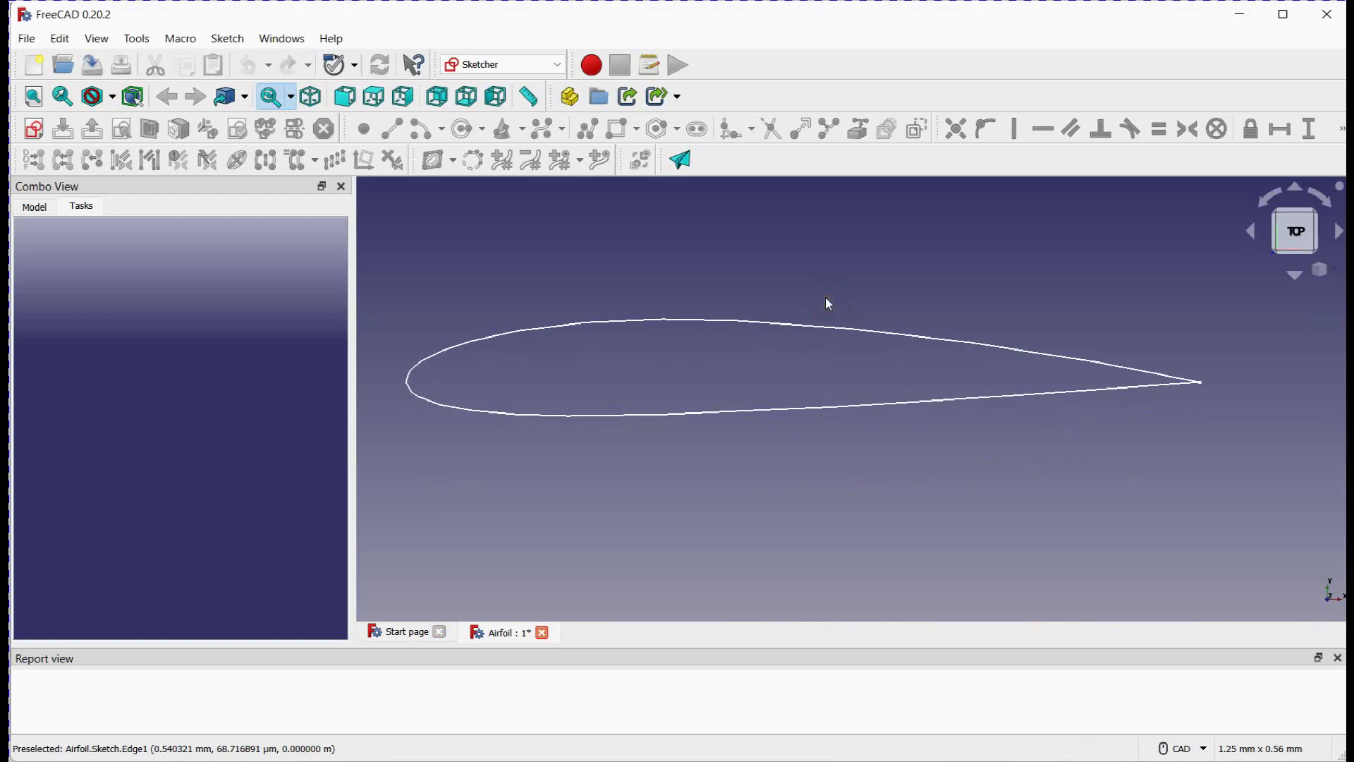
scroll(826, 304, down, 1)
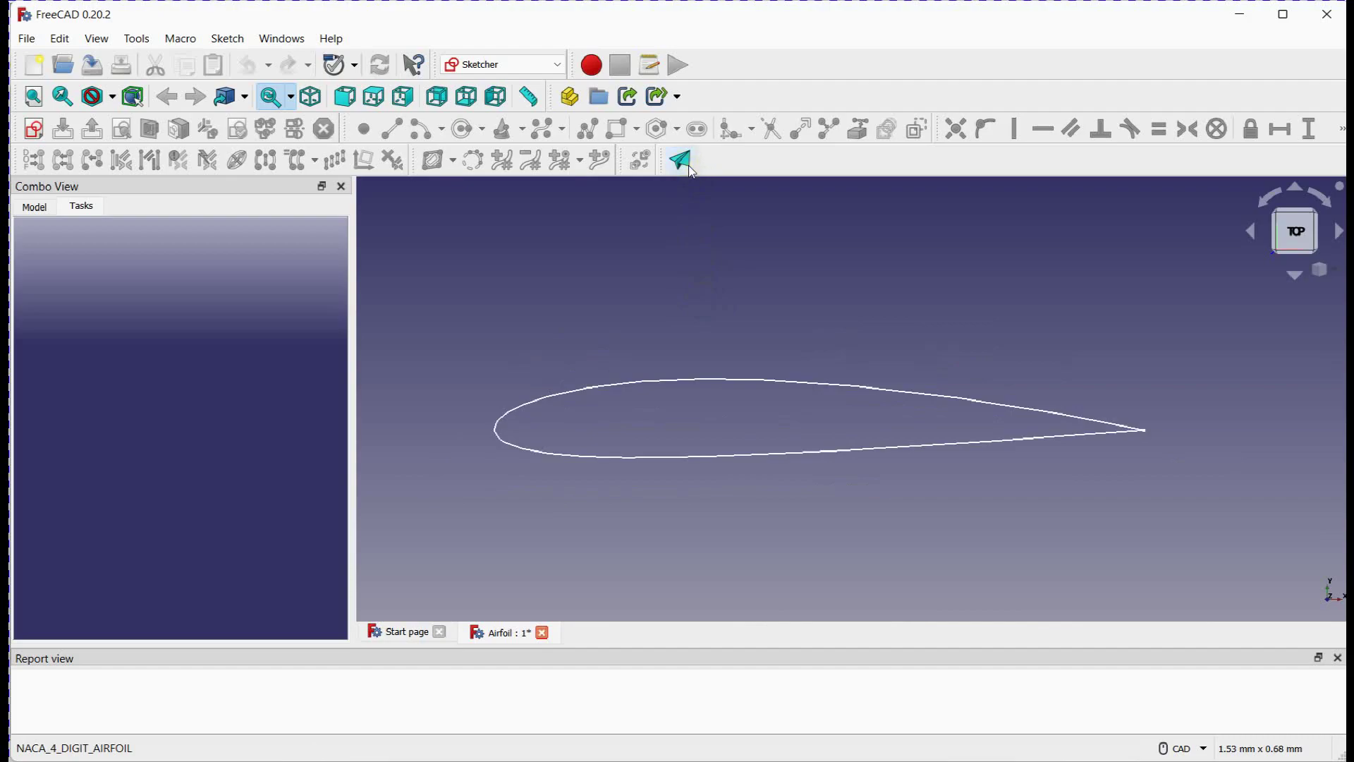
click(686, 165)
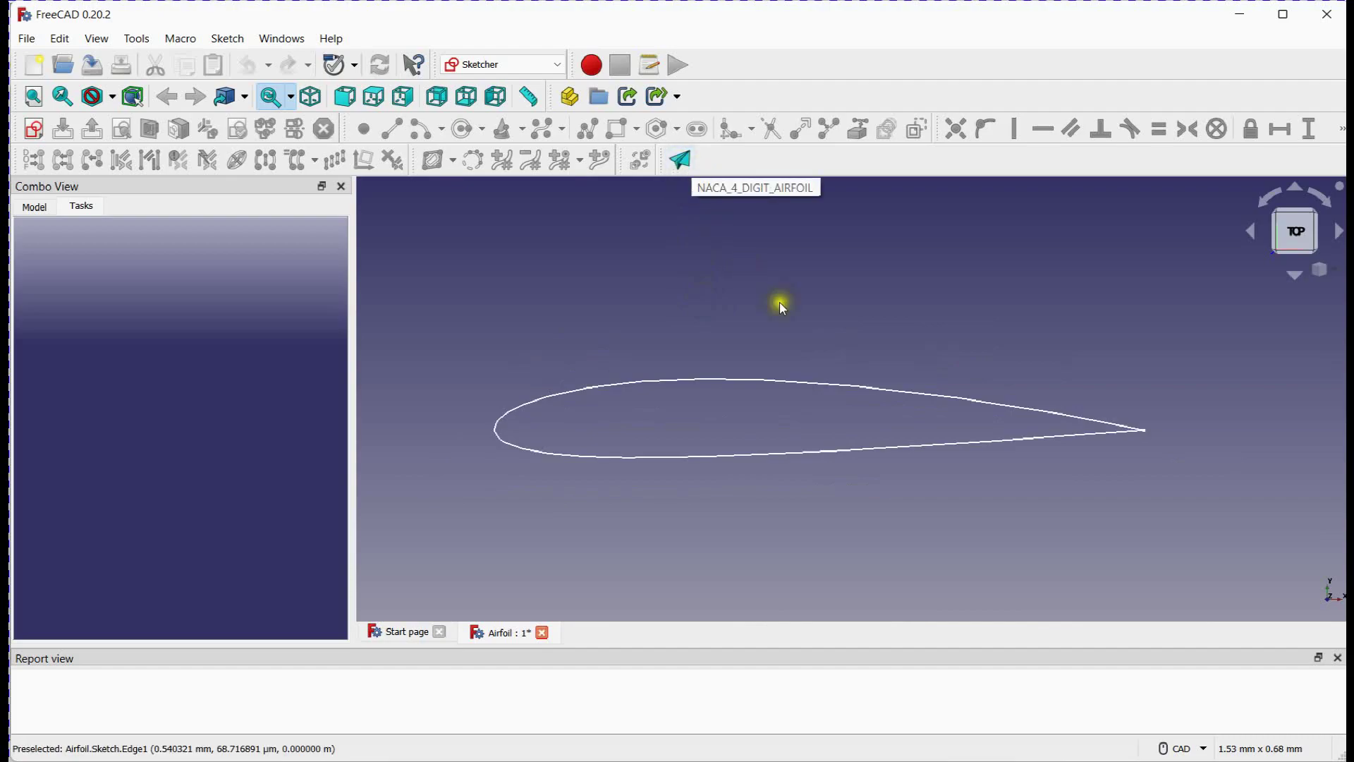
- Quit FreeCAD discarding the Airfoil document, relaunch it, and switch to the Sketcher workbench
click(1330, 16)
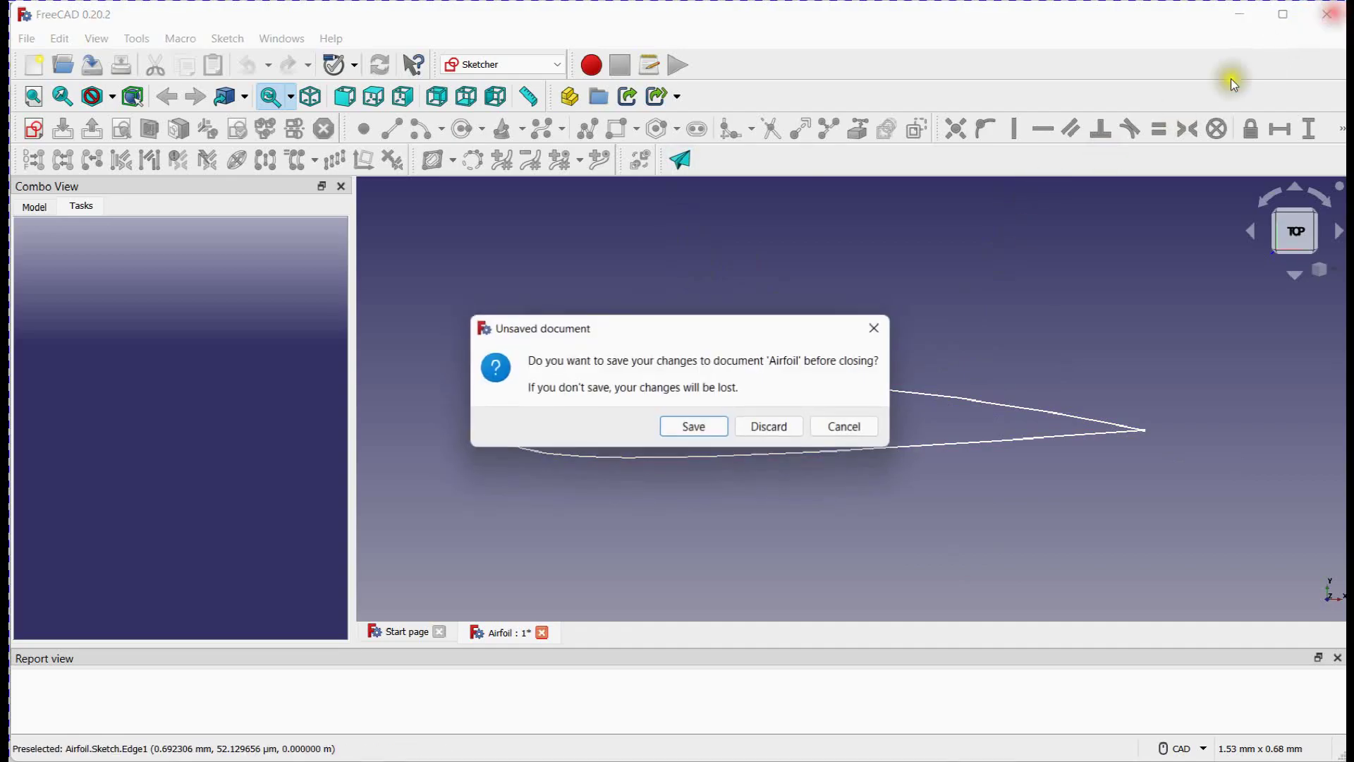
click(771, 428)
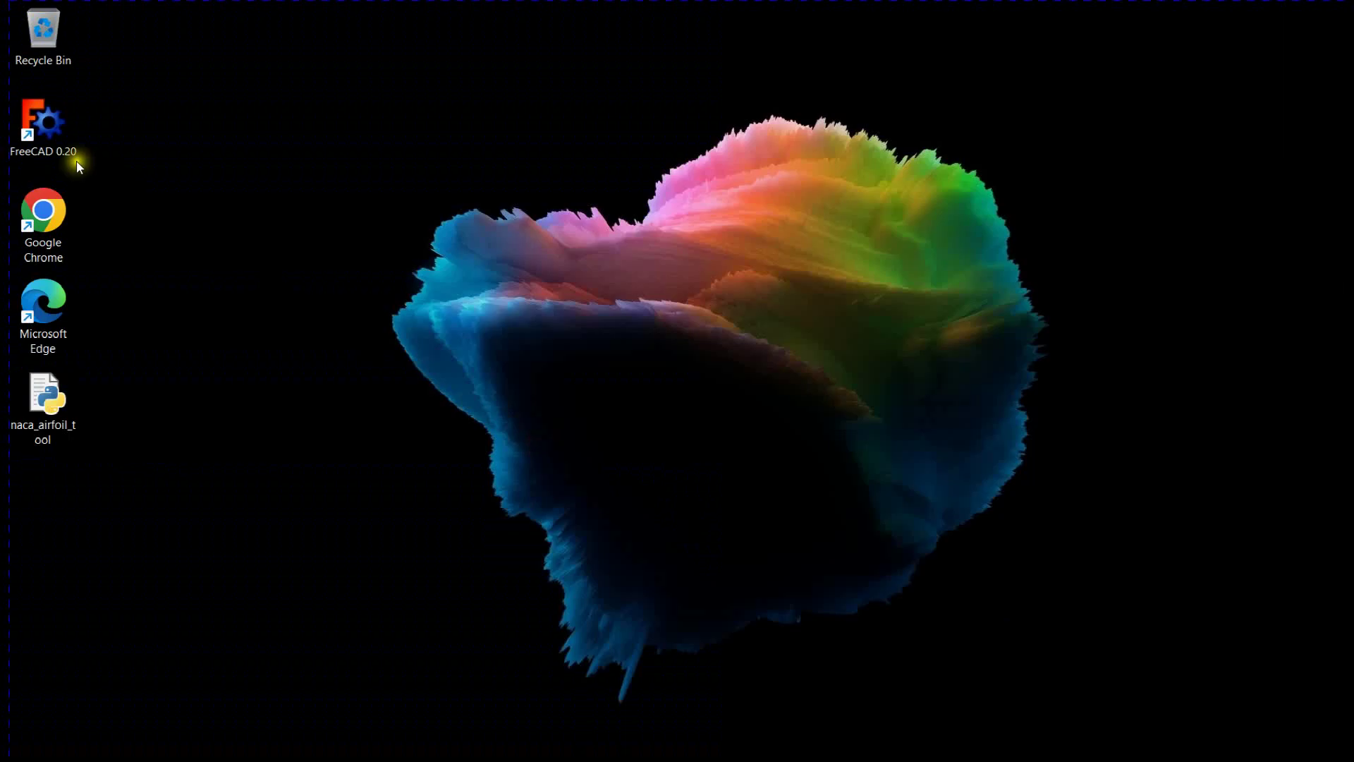
double_click(52, 135)
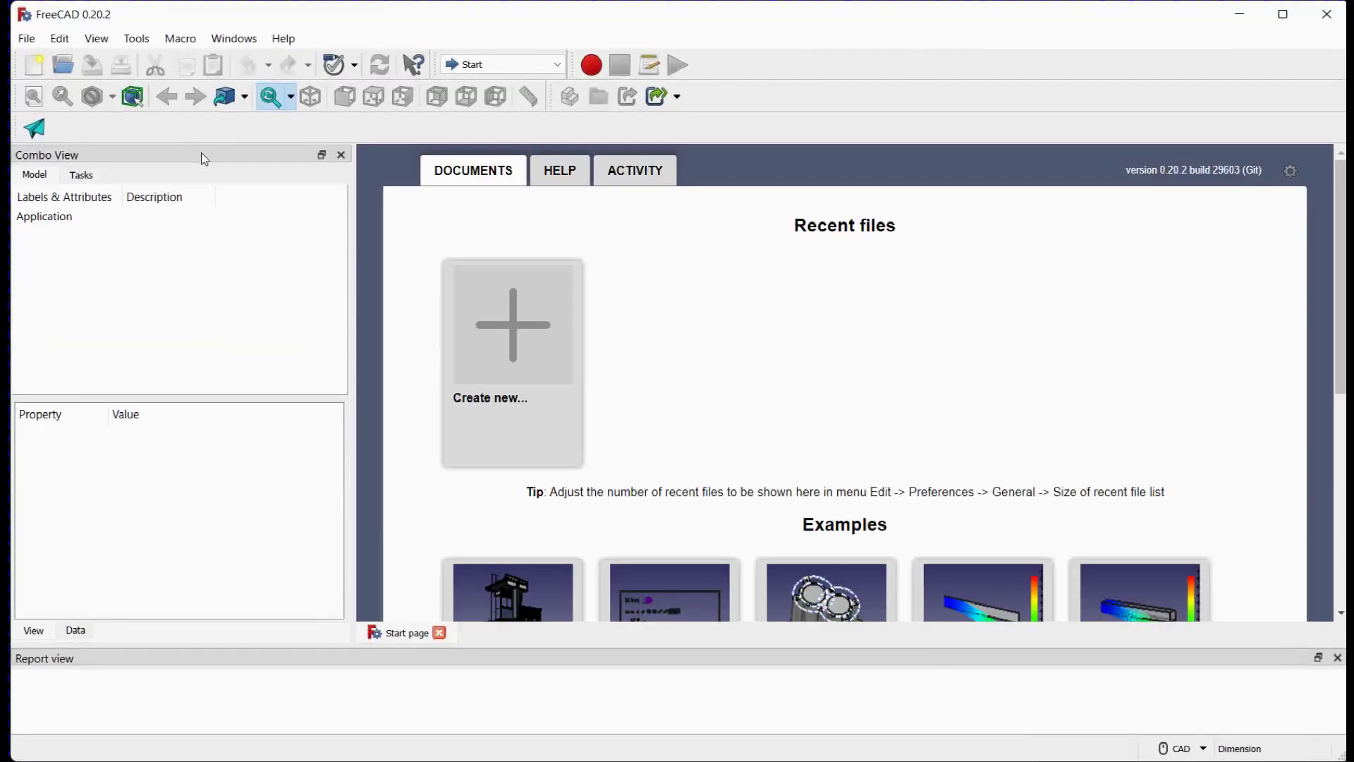
click(461, 64)
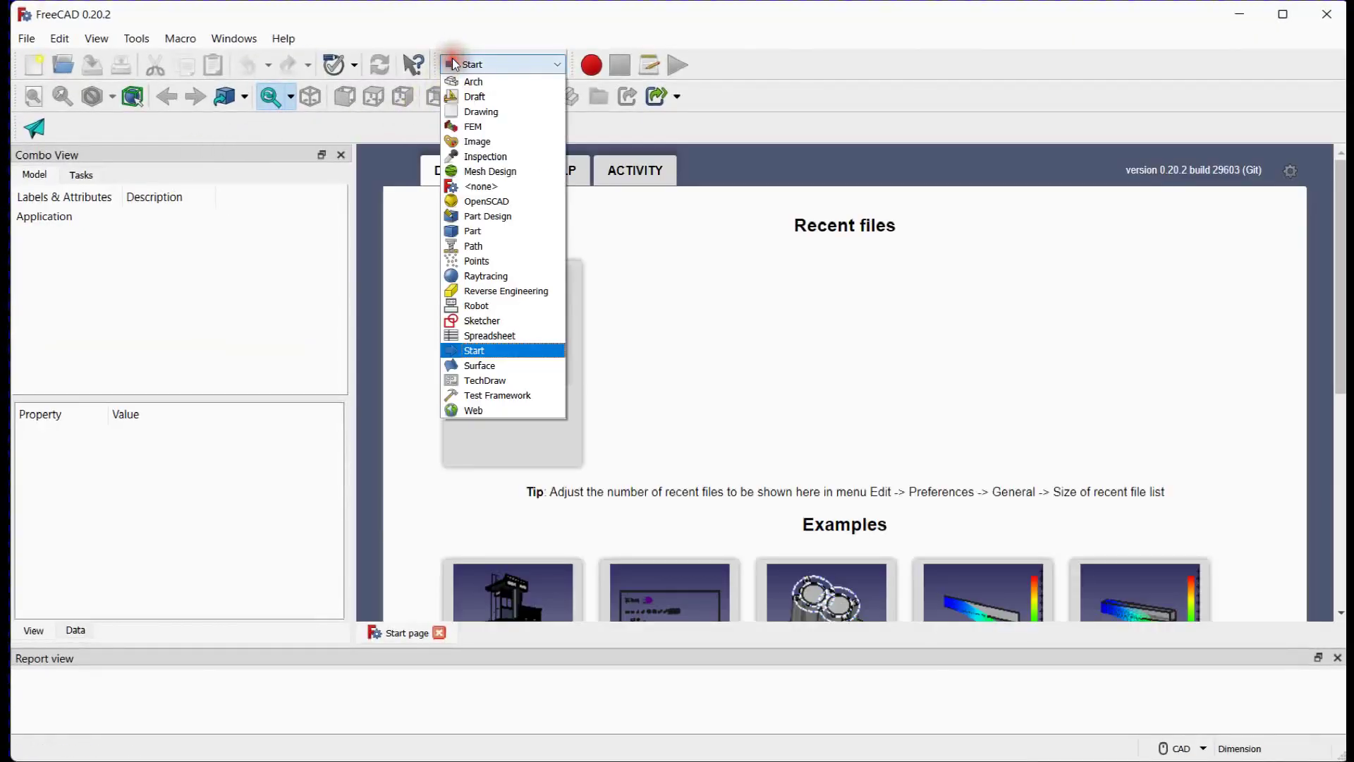
click(487, 321)
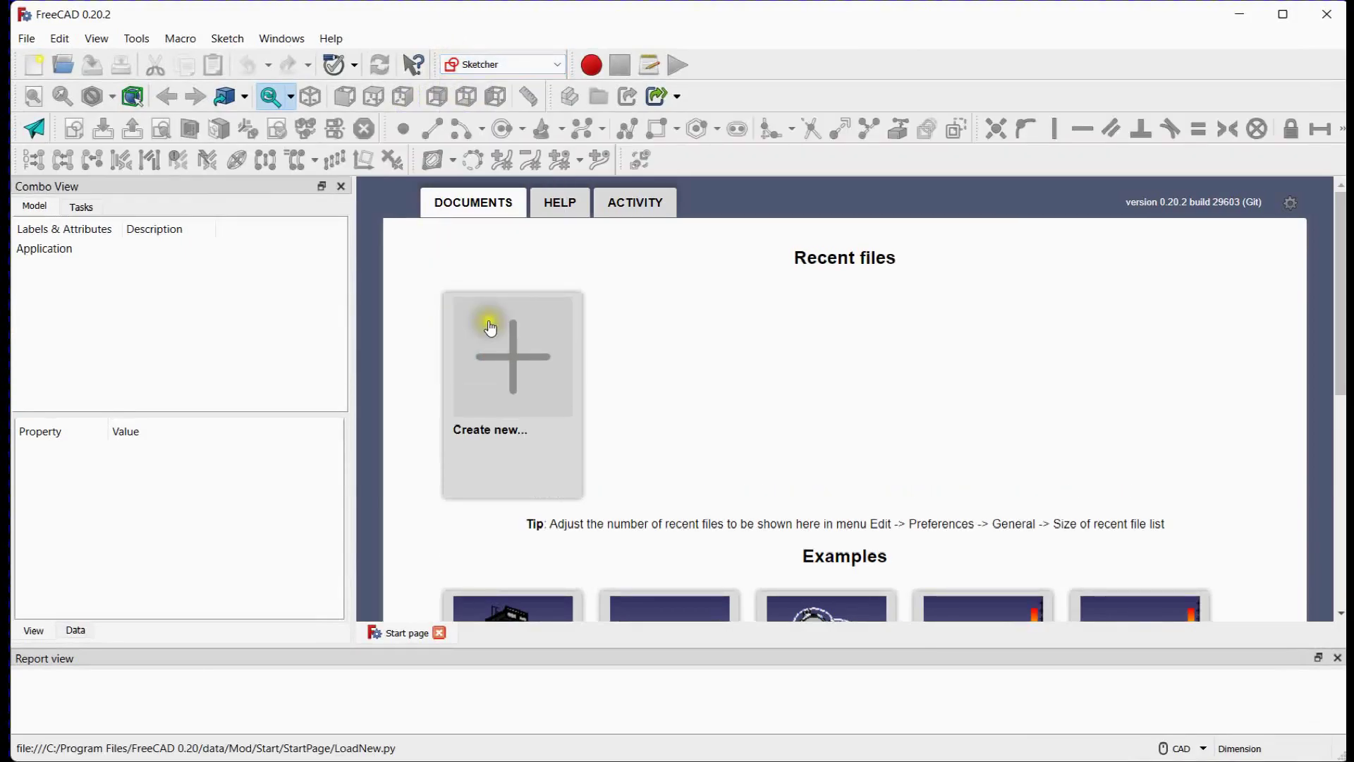
- Run NACA_4_DIGIT_AIRFOIL with camber 0.02, camber location 0.4, thickness 0.12, then centre the profile
click(34, 129)
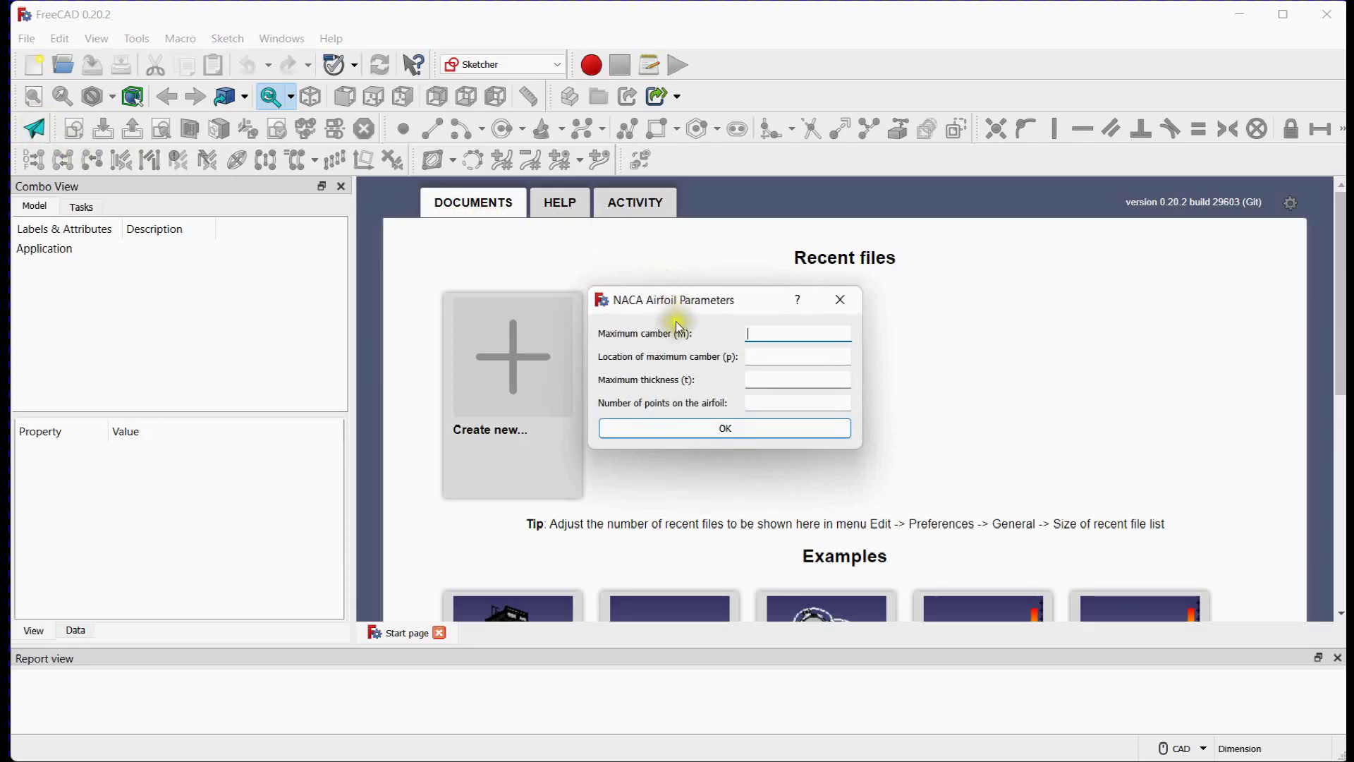
text(0.02)
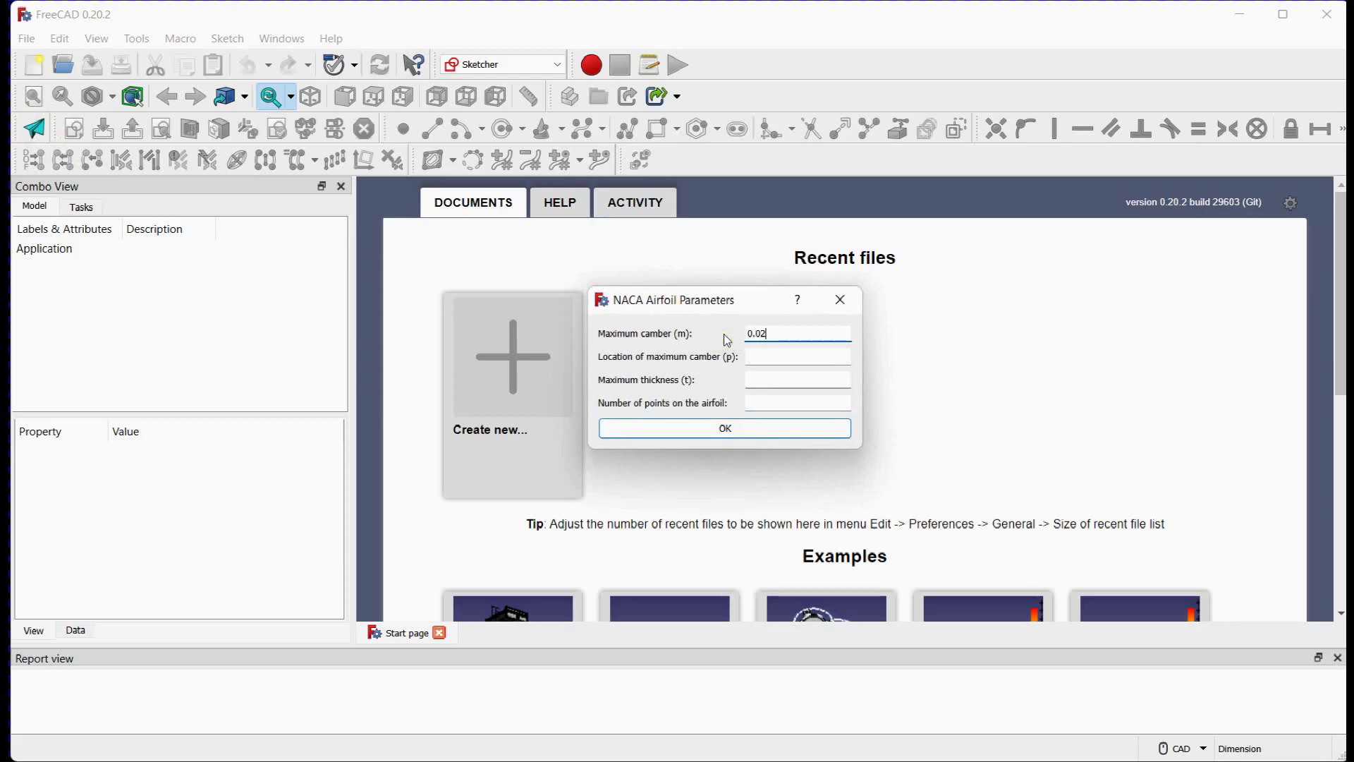
key(Tab)
key(Tab)
text(0)
key(Tab)
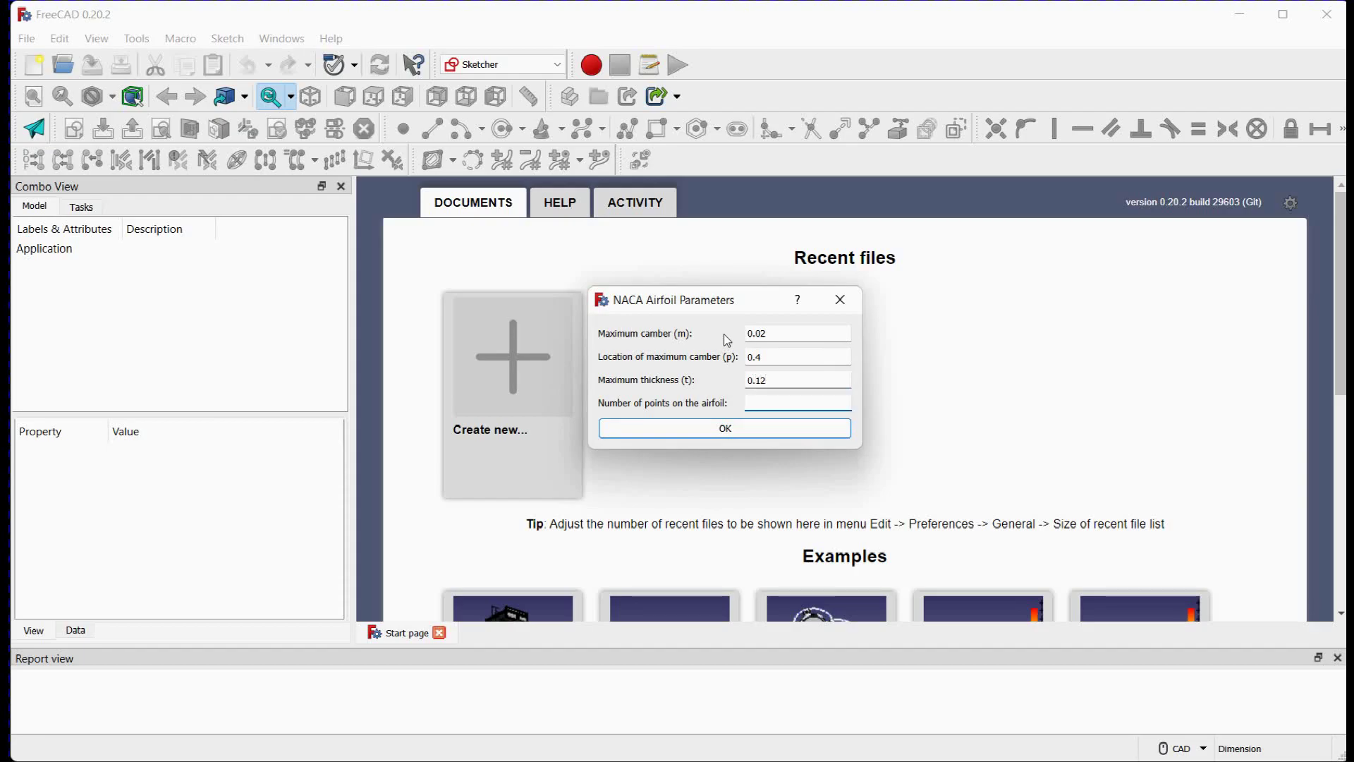
text(200)
key(Return)
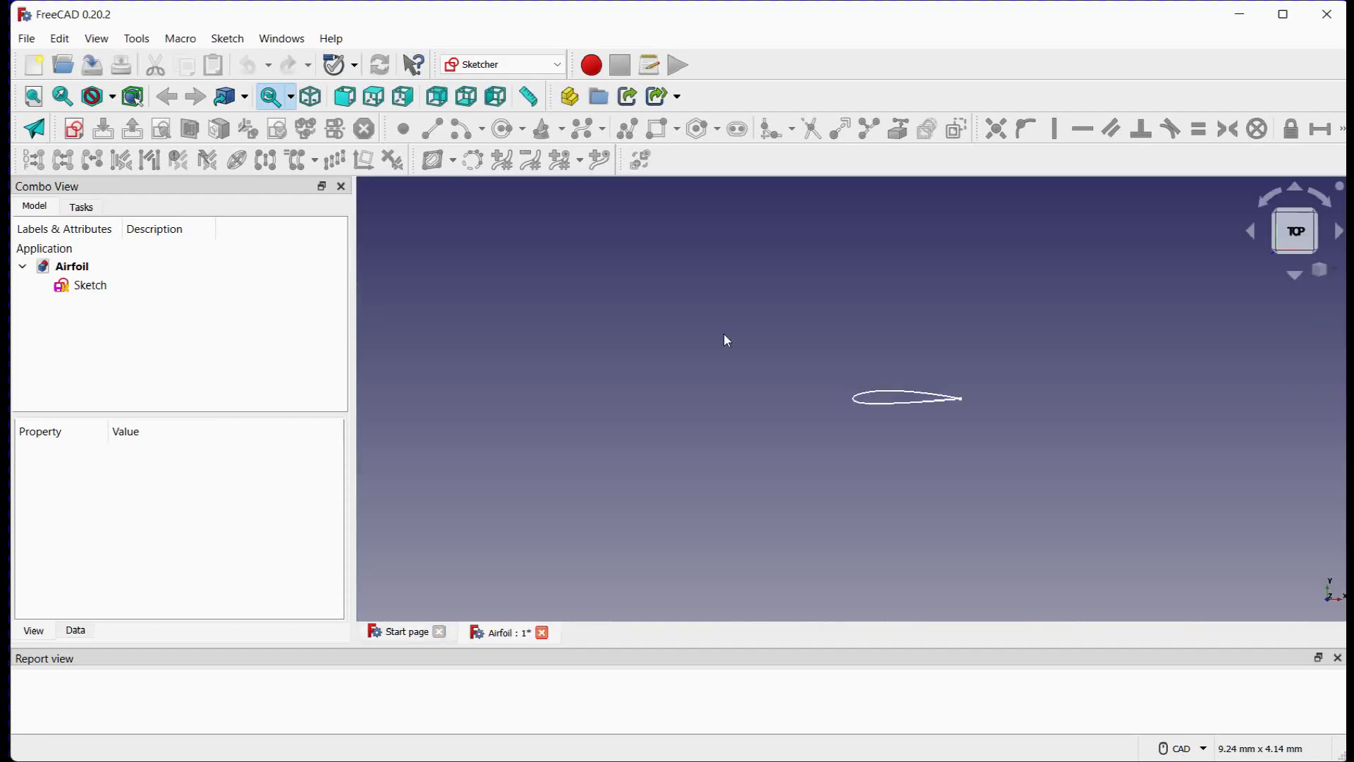
scroll(904, 388, up, 2)
scroll(759, 447, up, 3)
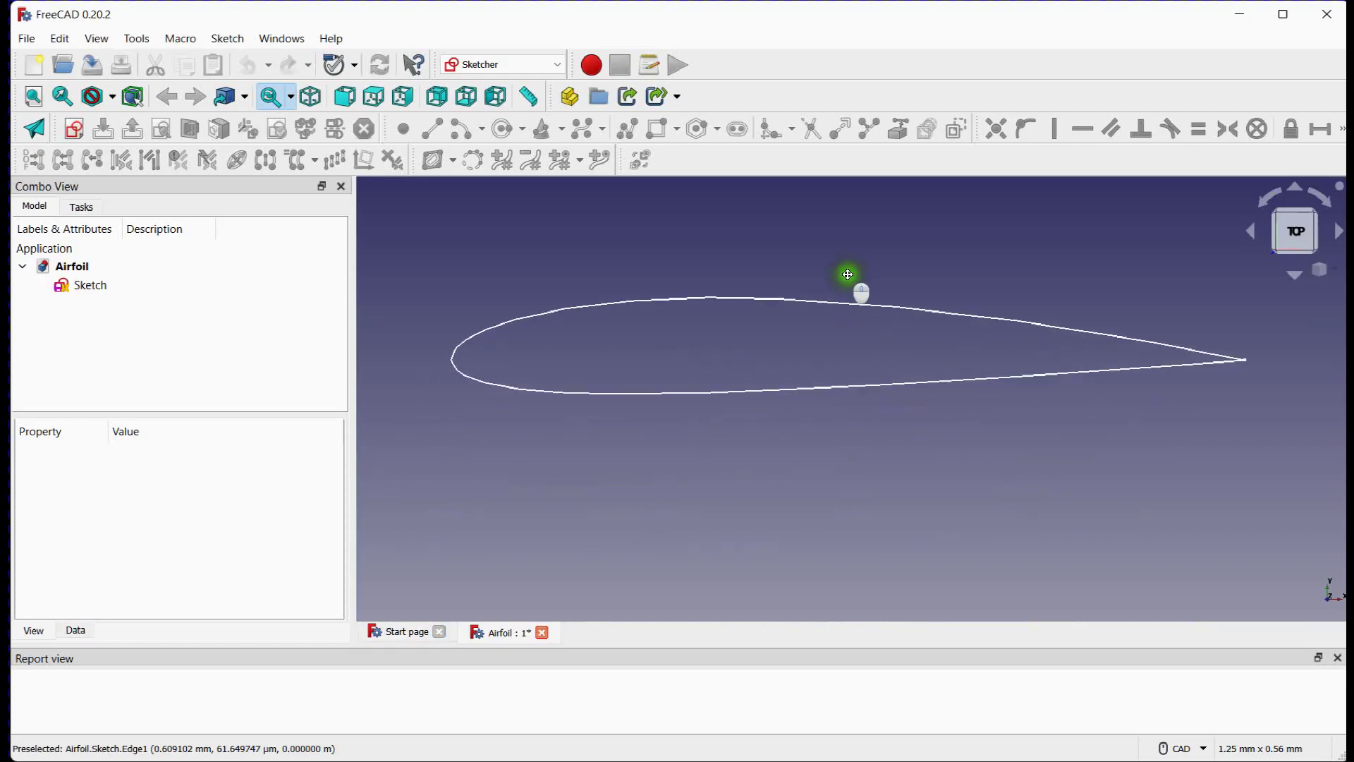
middle_drag(759, 446, 836, 315)
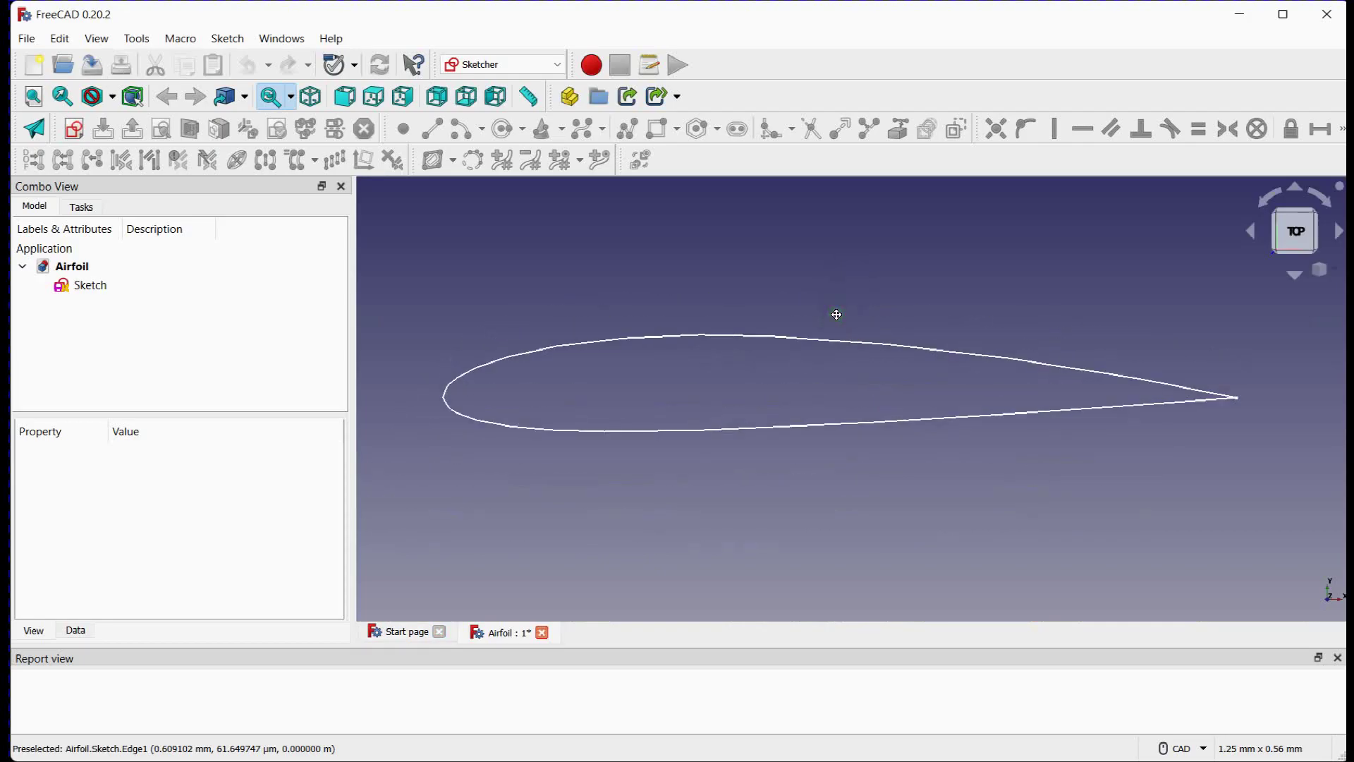
- In Part Design, create a new Body and move the airfoil Sketch into it
click(539, 64)
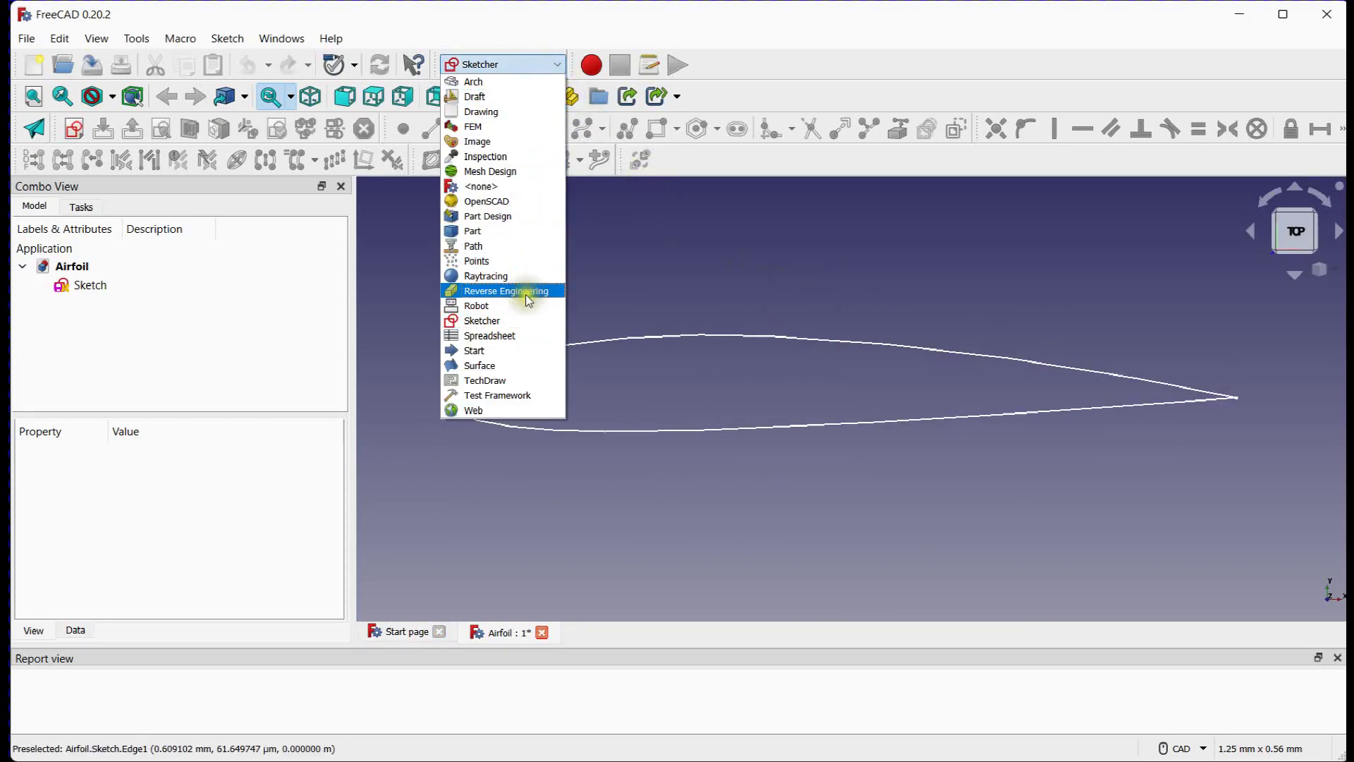
click(506, 216)
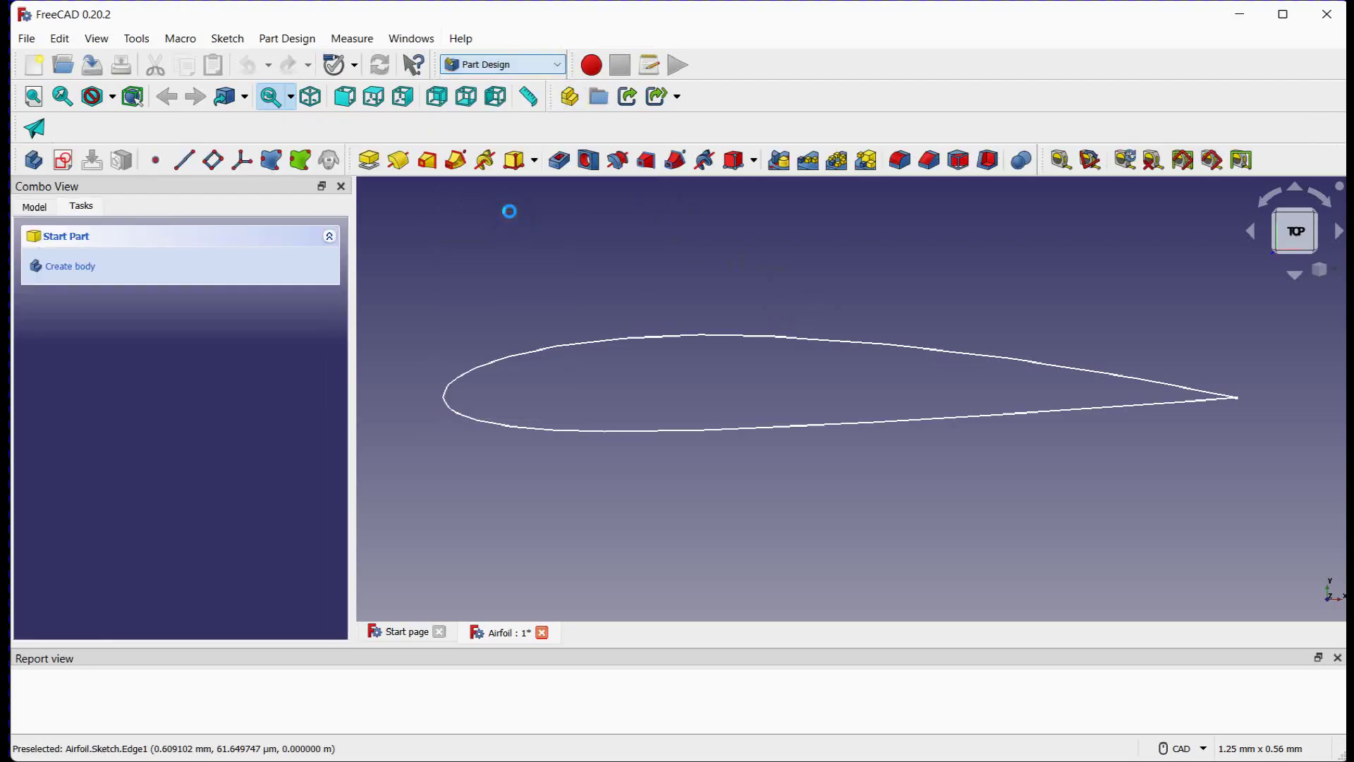
click(32, 159)
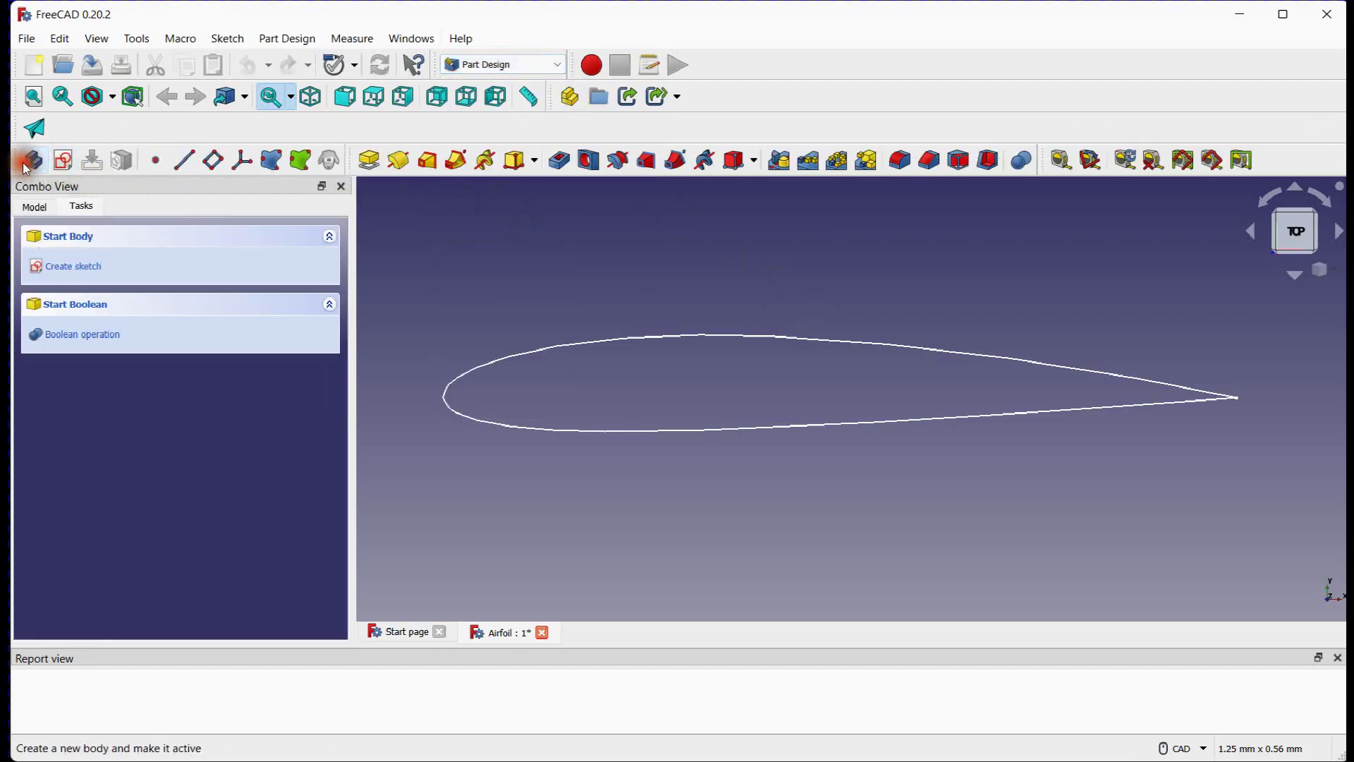
click(33, 206)
click(90, 285)
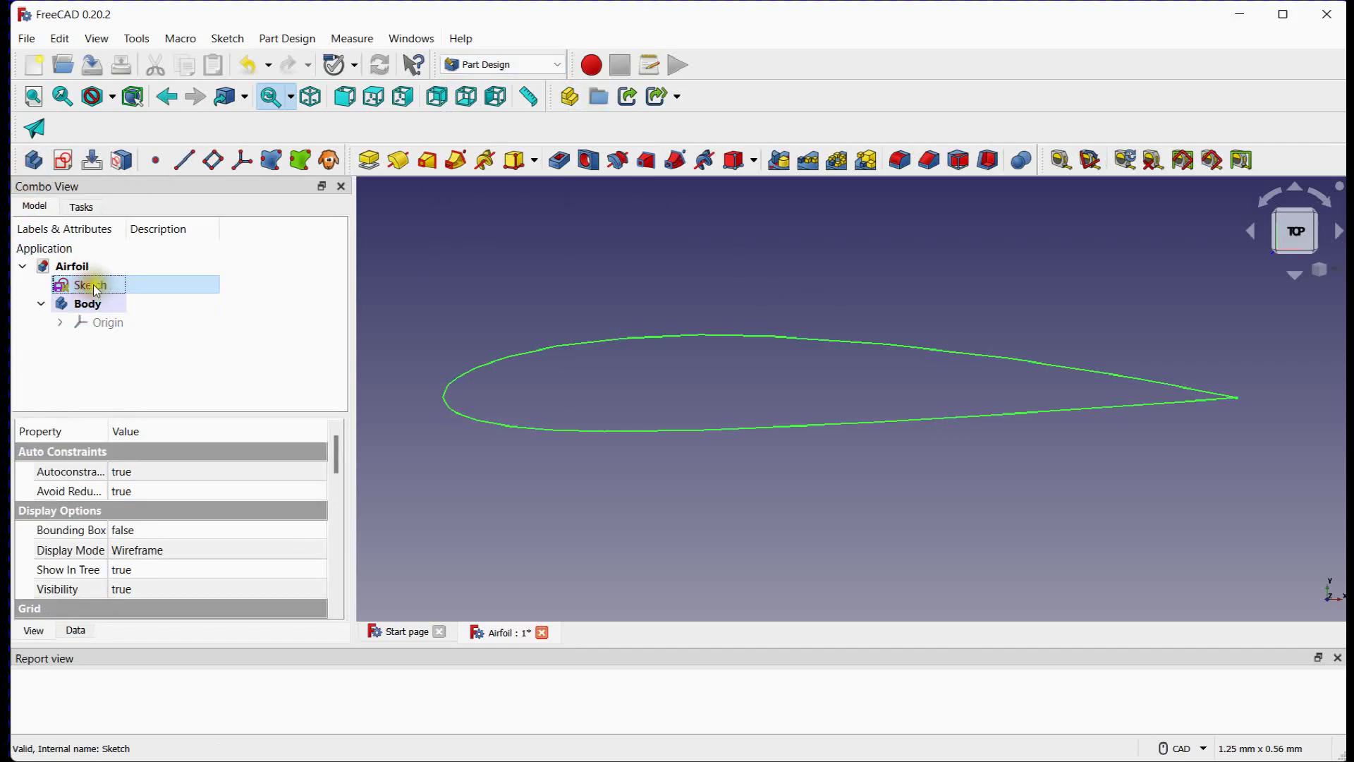
drag(94, 288, 97, 309)
- Pad the airfoil sketch 1 mm into a solid
click(368, 159)
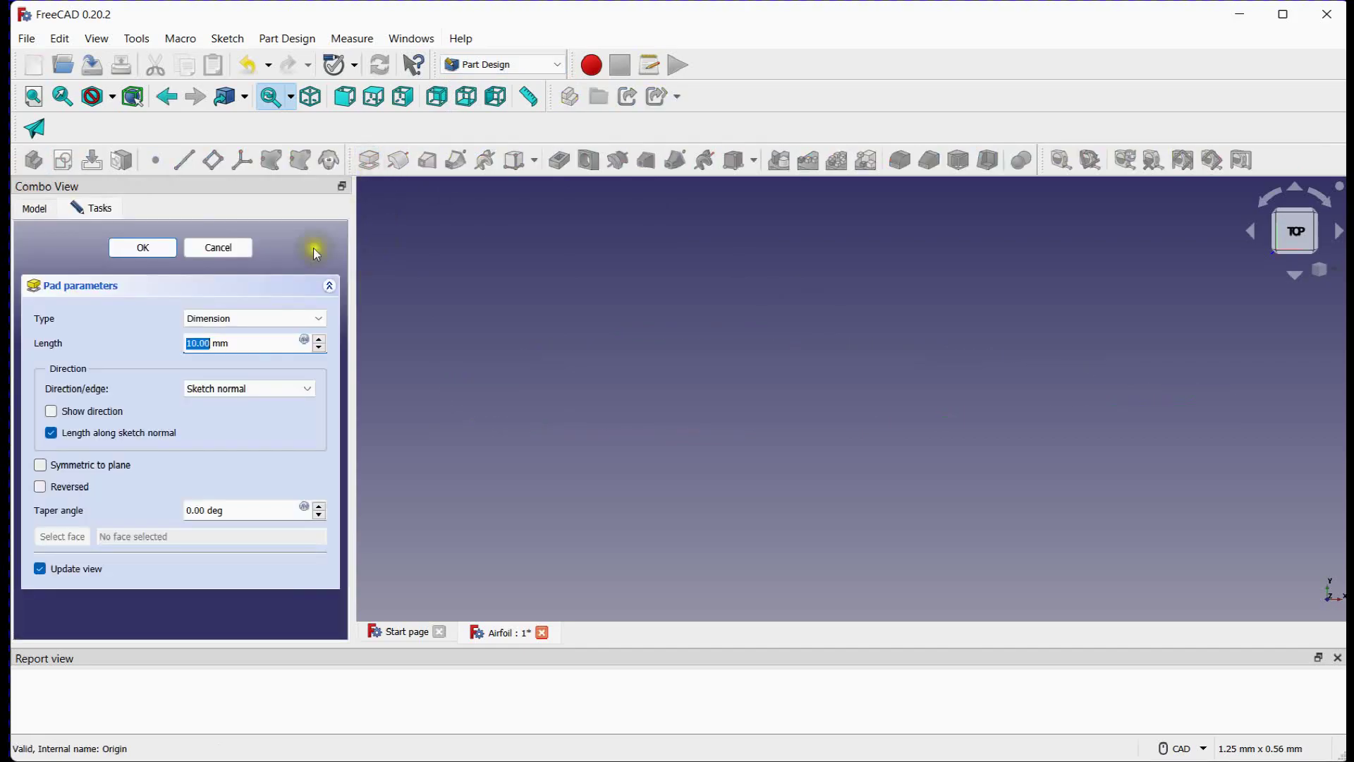
text(1)
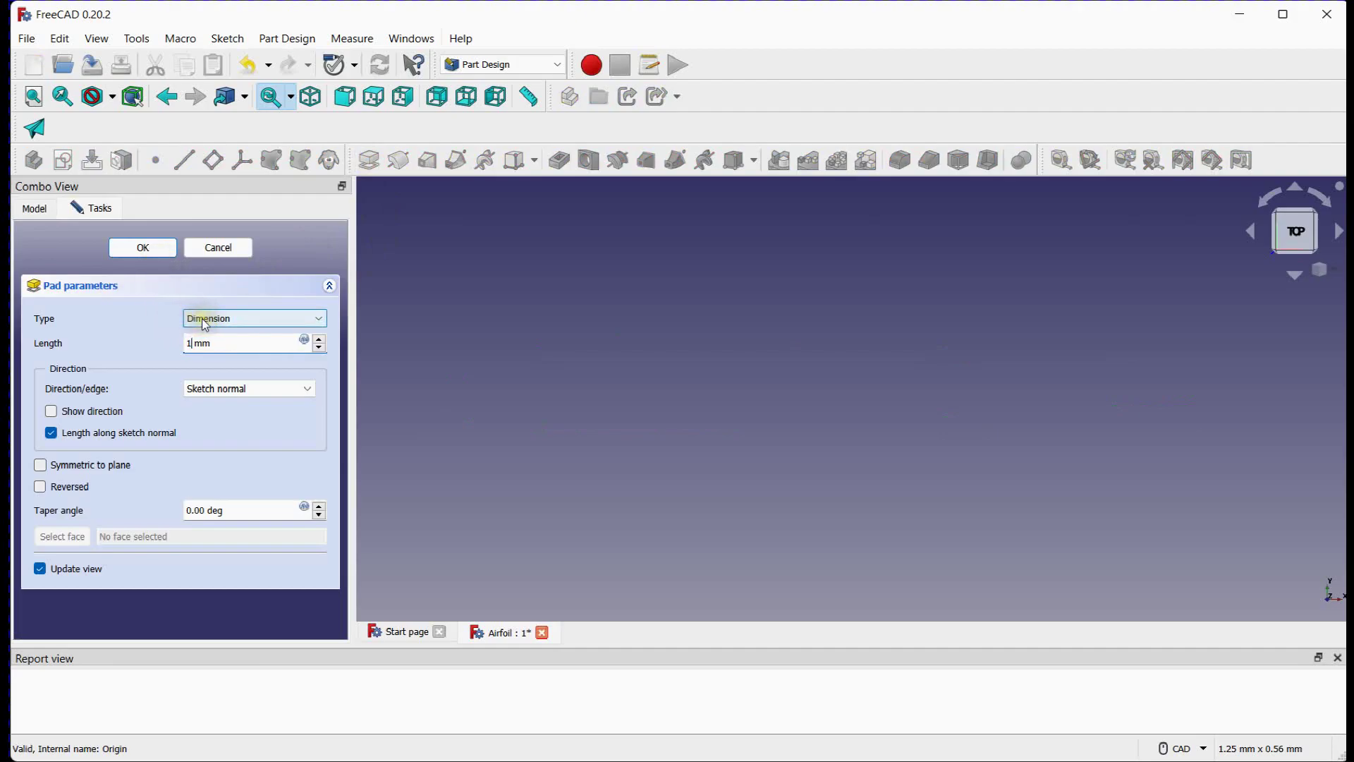
click(138, 247)
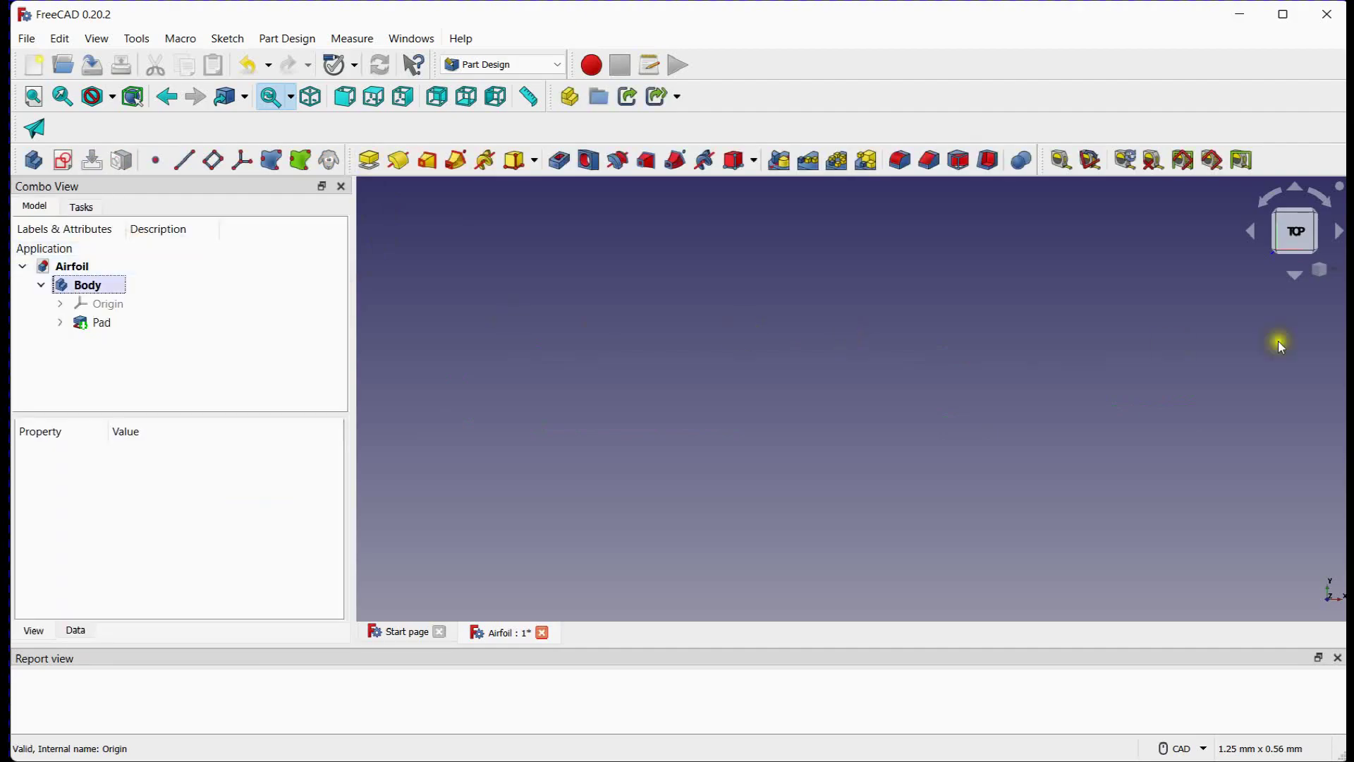
click(1319, 269)
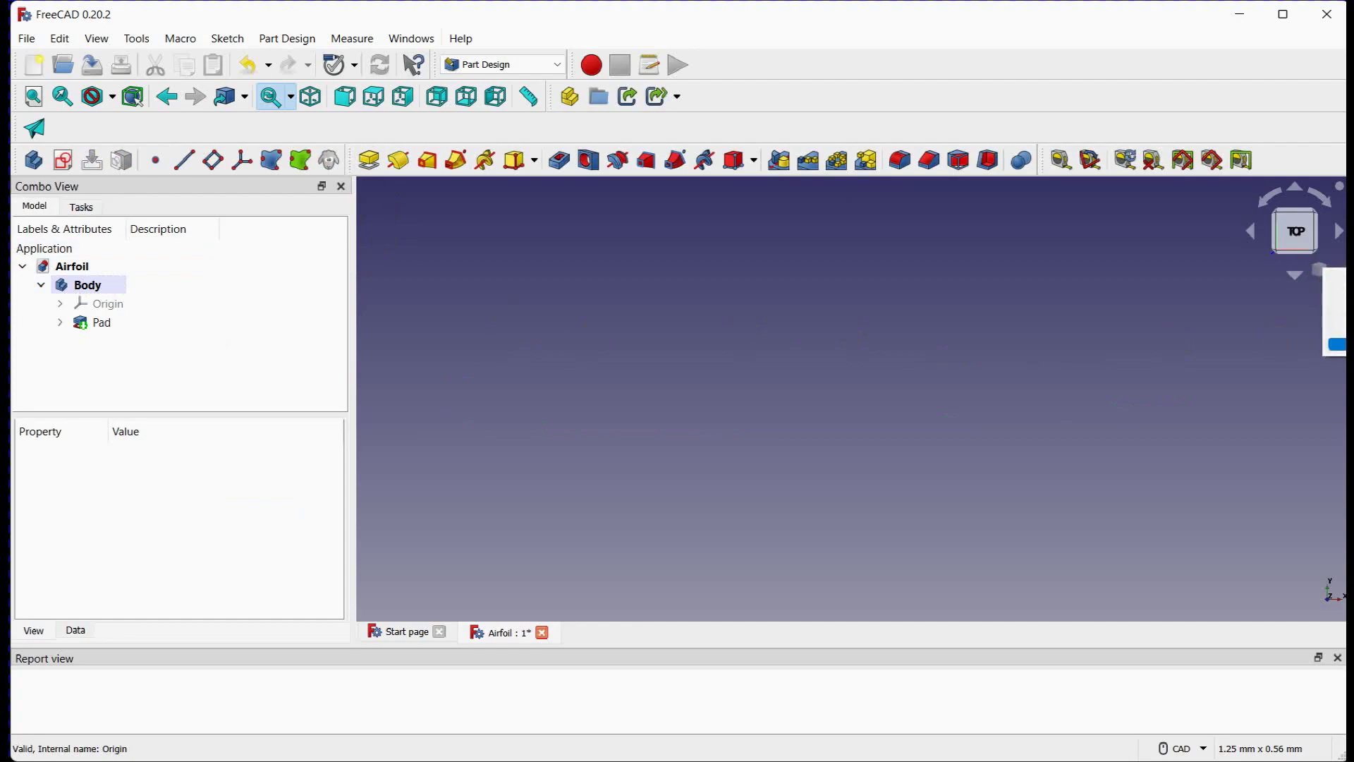
- Fit the wing in view, orbit to an angled perspective, and select then deselect its trailing edge
click(1336, 344)
scroll(797, 457, up, 3)
scroll(934, 457, down, 2)
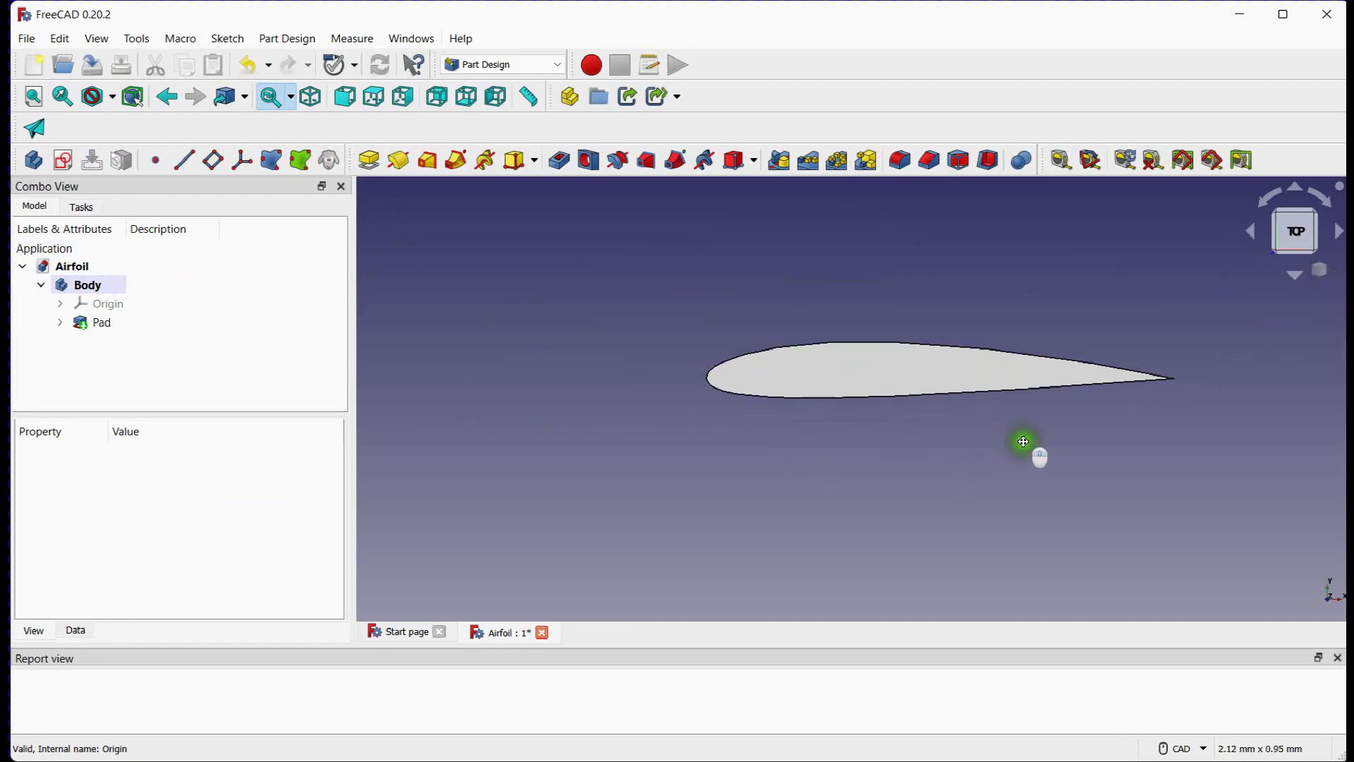
mouse_move(1022, 441)
middle_down()
mouse_move(679, 437)
mouse_move(604, 479)
middle_up()
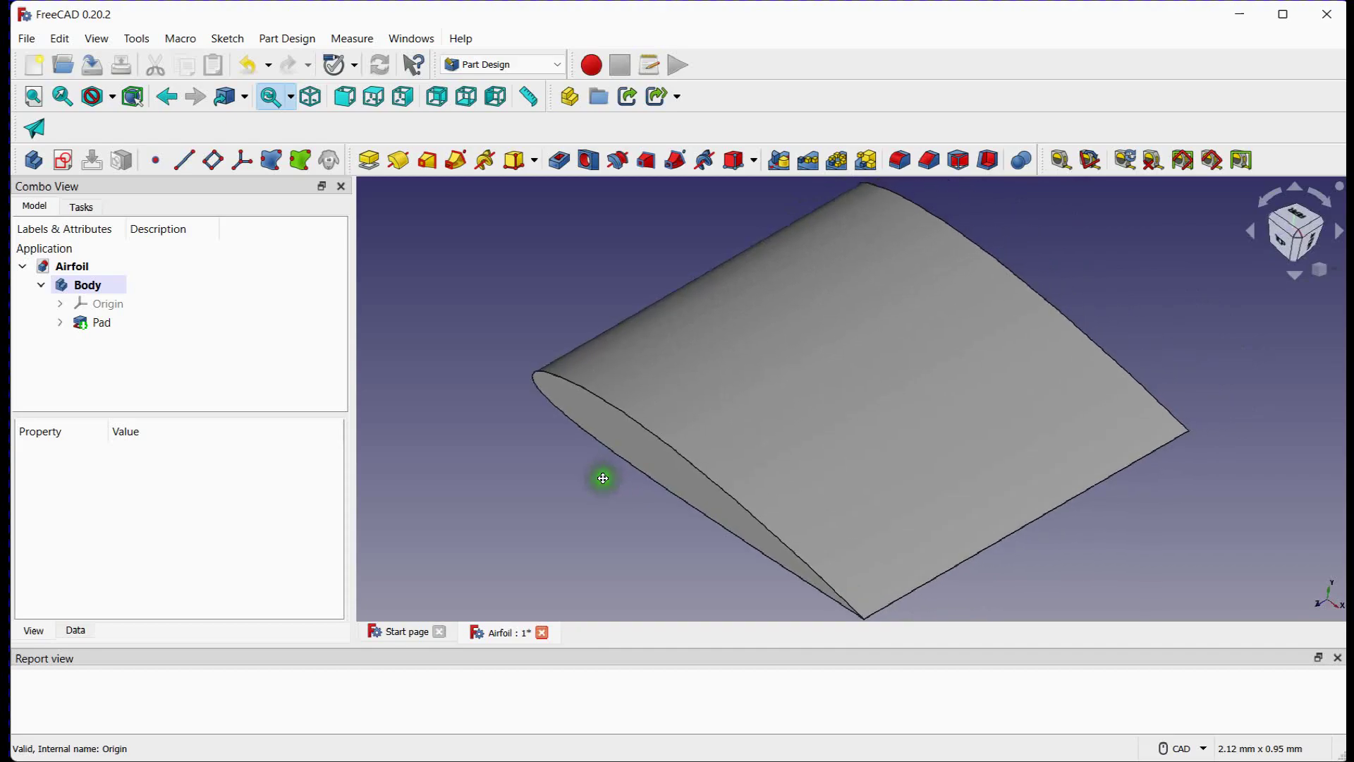
scroll(603, 478, down, 1)
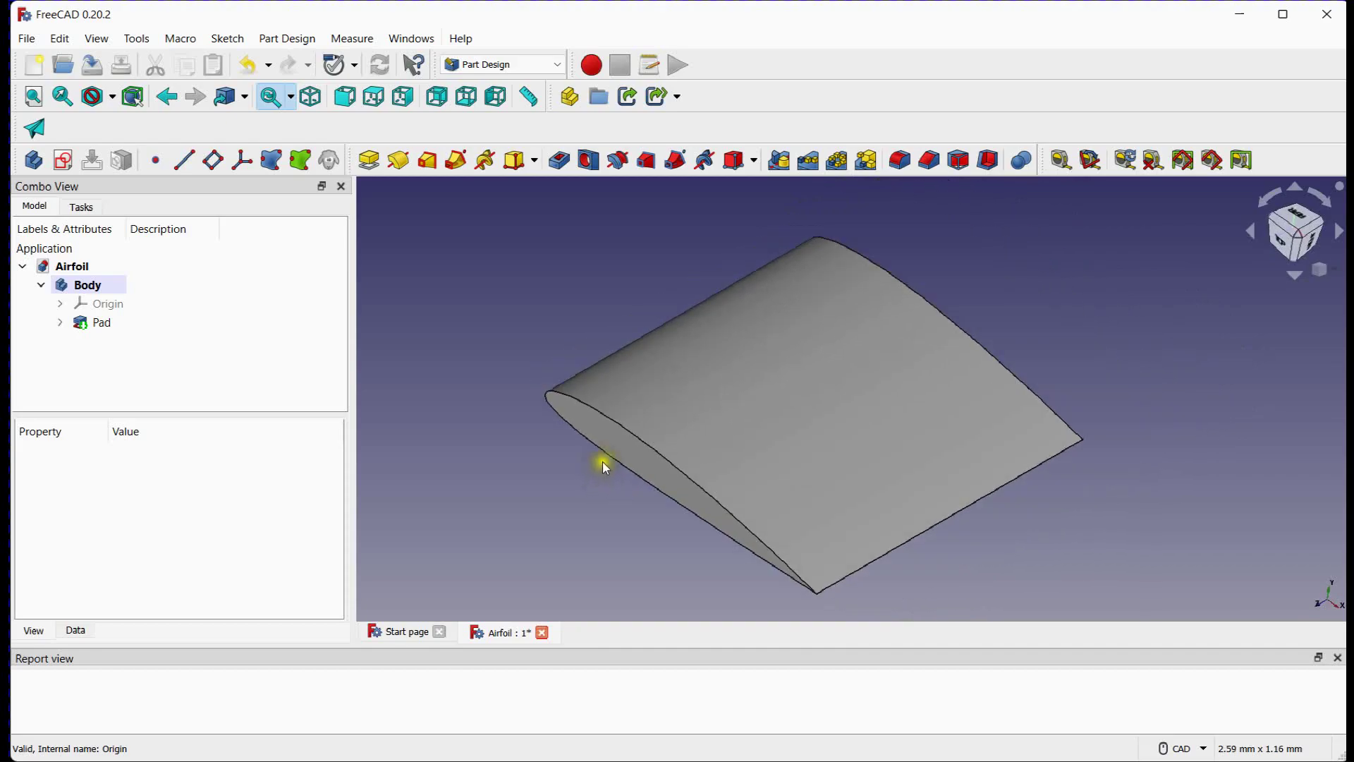
scroll(655, 566, down, 4)
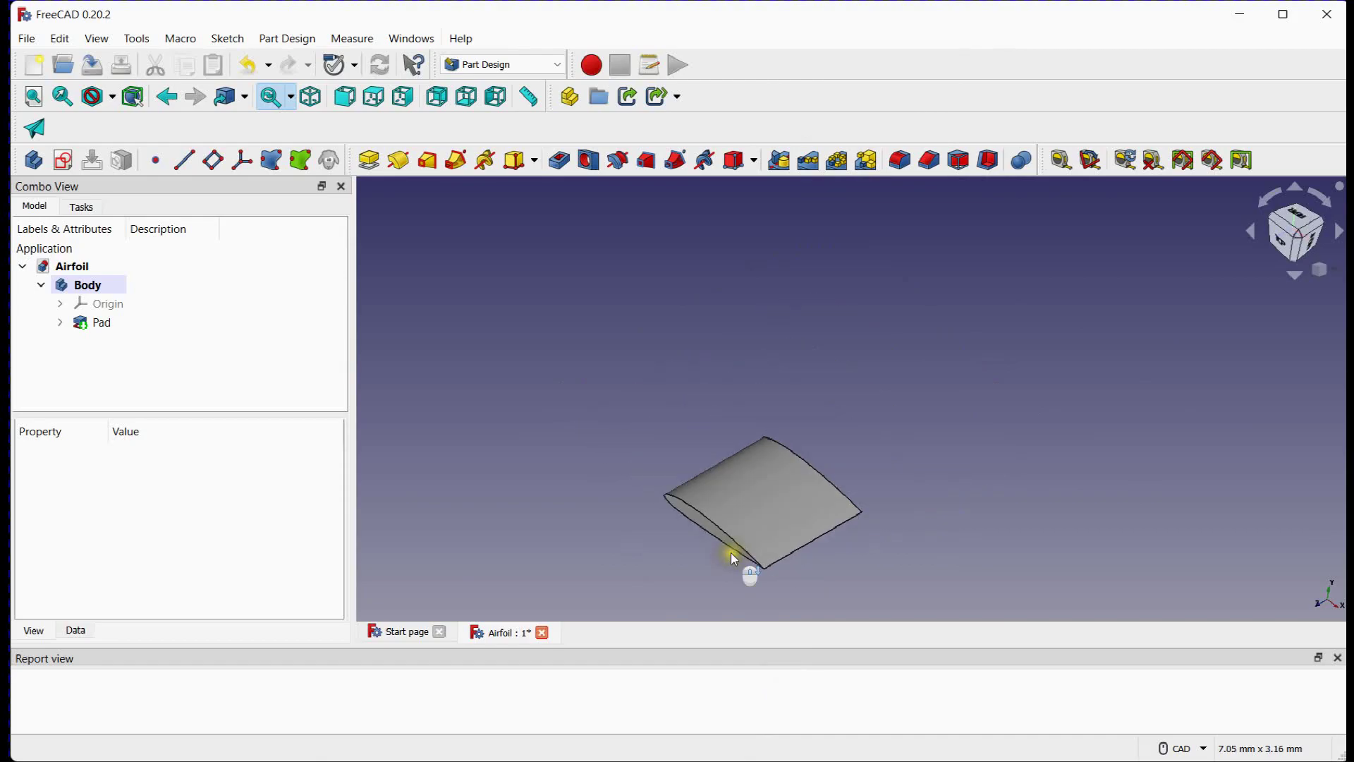
scroll(731, 553, up, 2)
scroll(698, 553, up, 2)
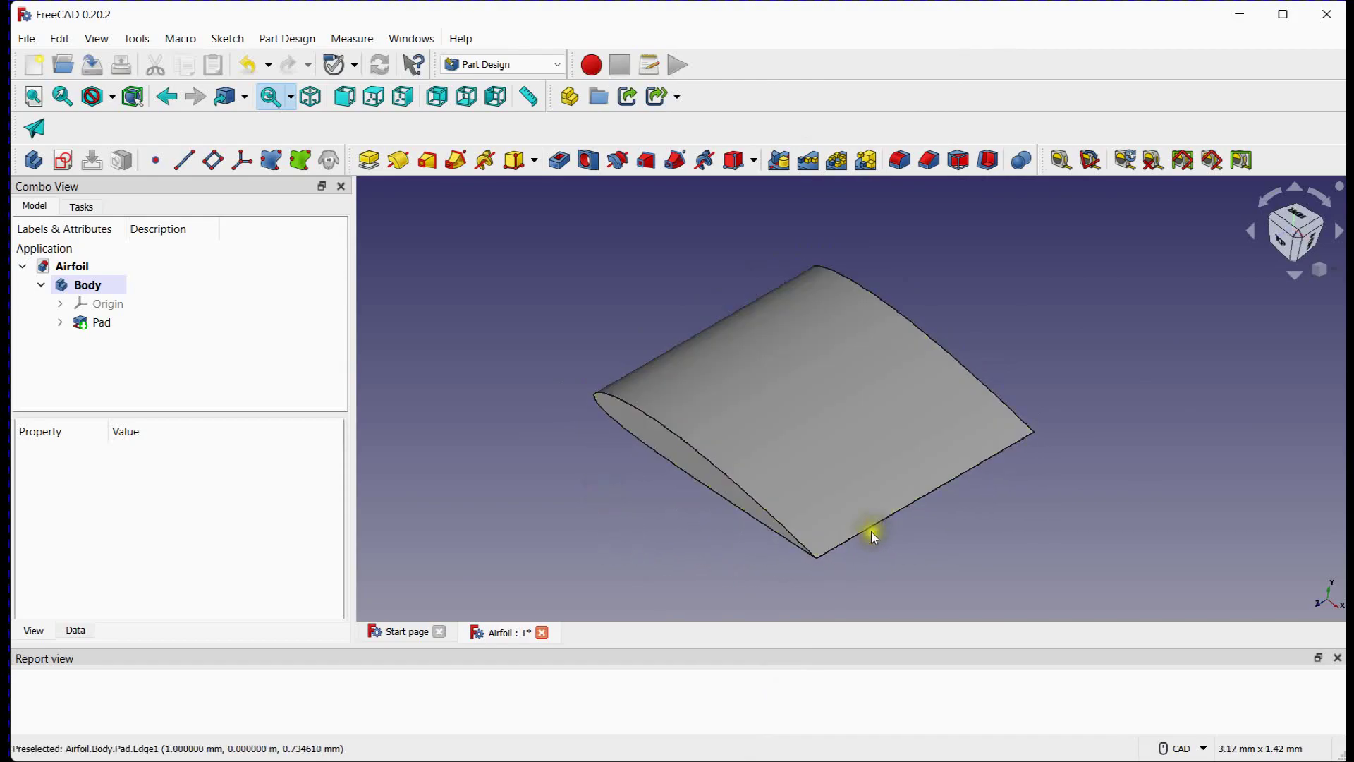
click(870, 527)
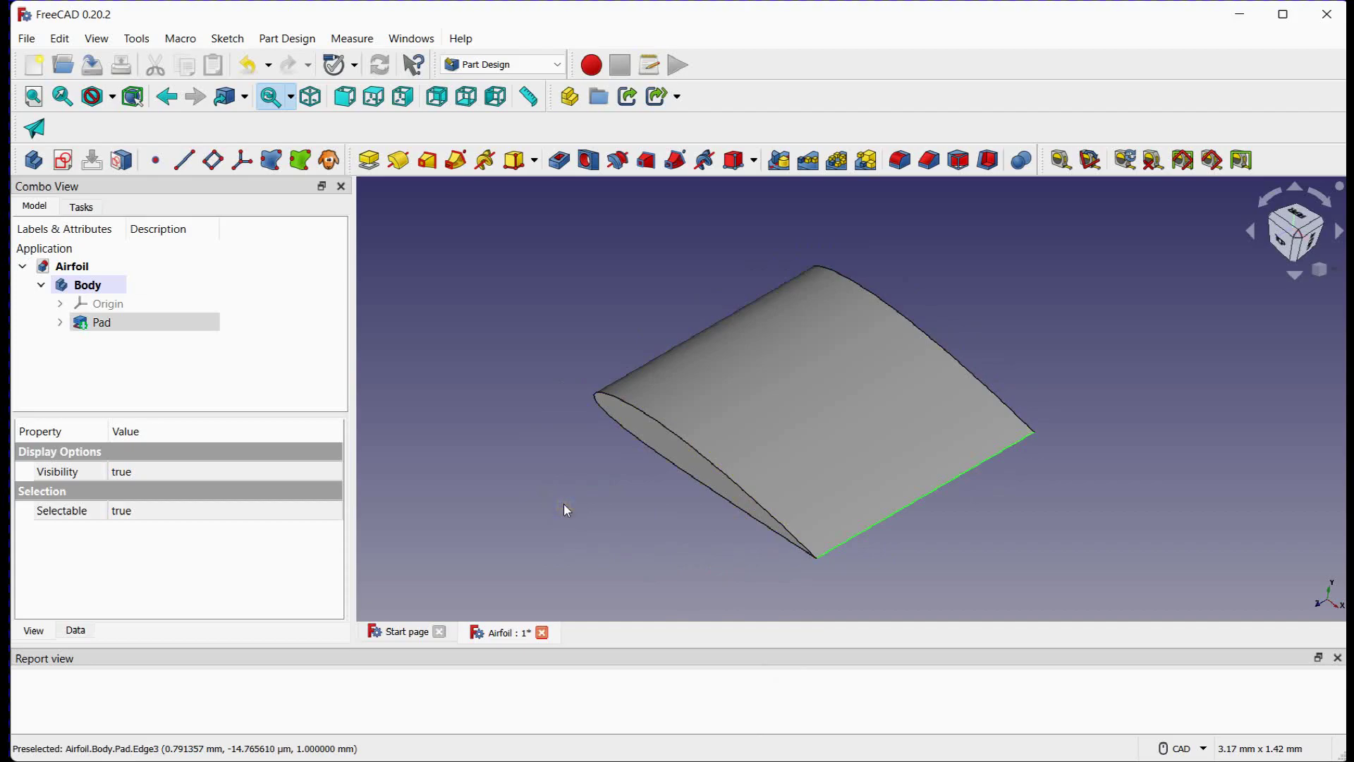
click(389, 343)
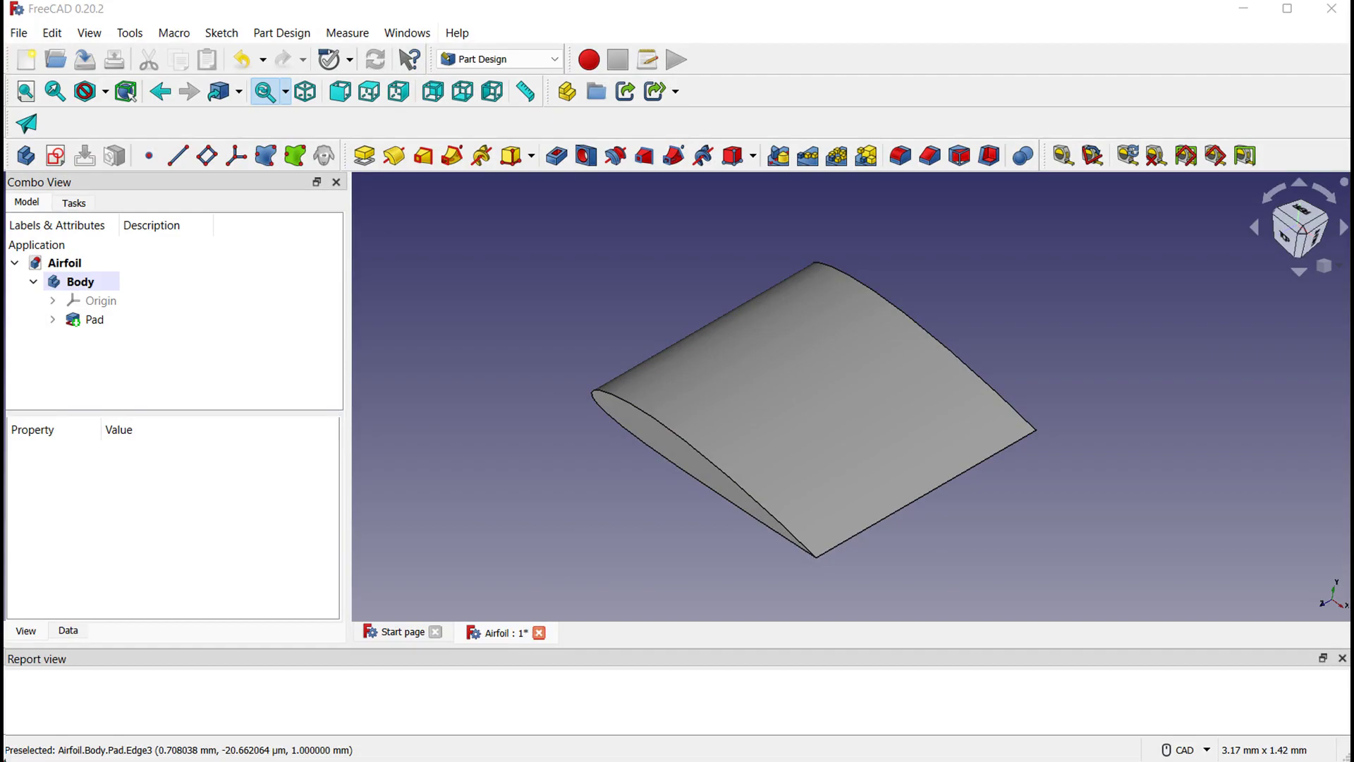